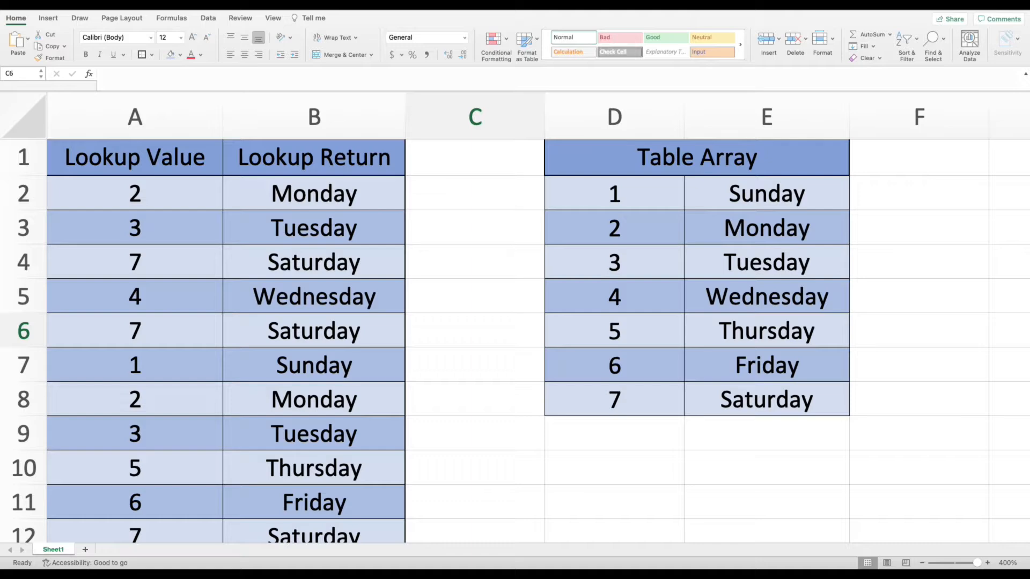
Examine the lookup values in column A, the VLOOKUP formula in B2, and the D:E table array range.
click(453, 325)
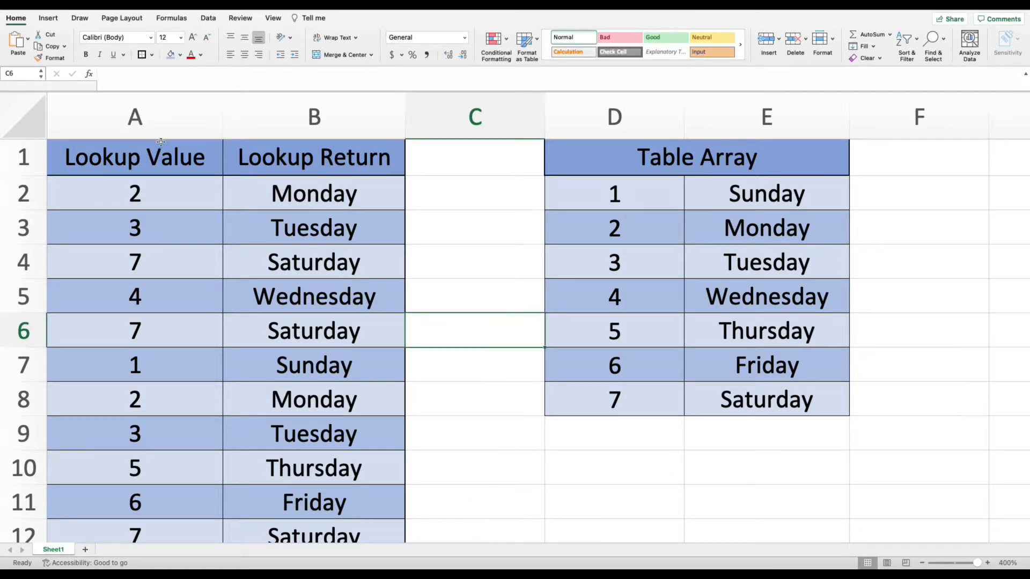
drag(143, 195, 137, 439)
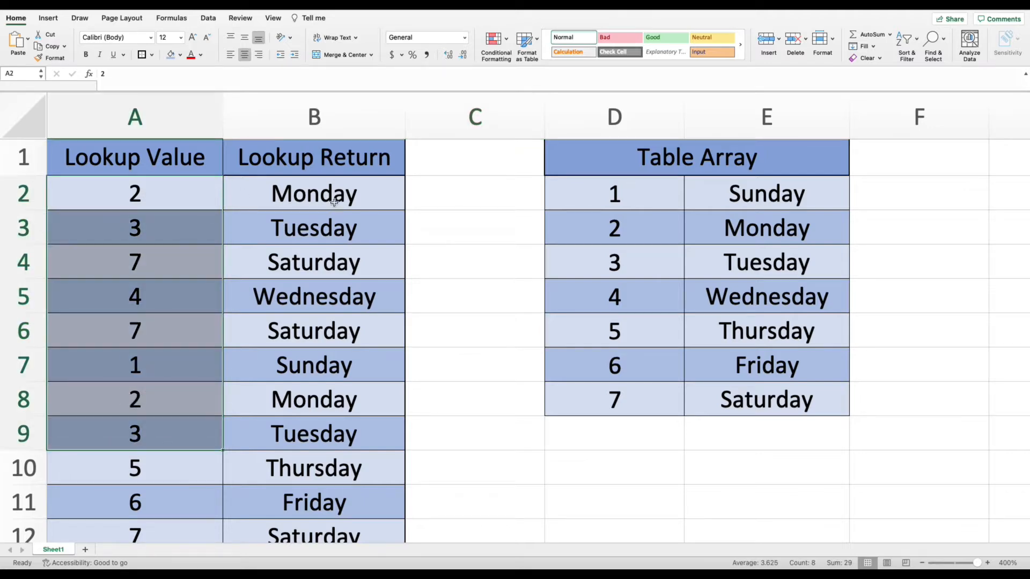
click(311, 196)
click(287, 110)
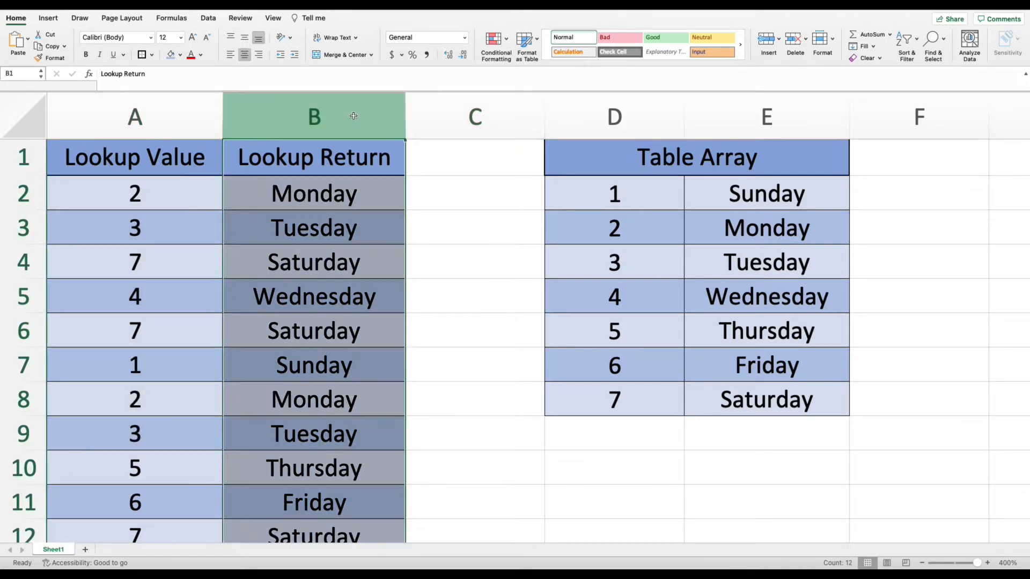
click(360, 199)
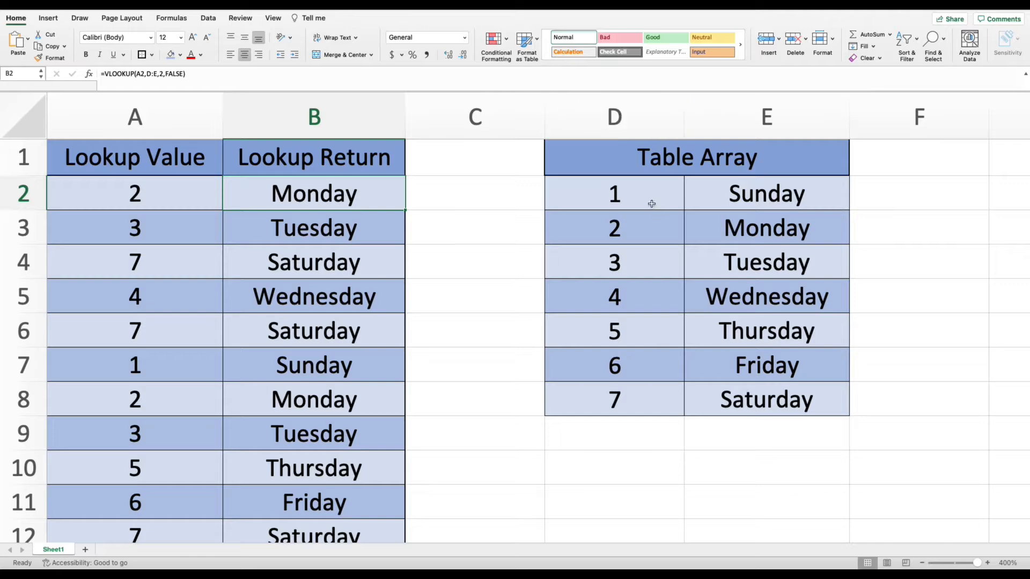
mouse_move(620, 160)
mouse_down()
mouse_move(665, 228)
mouse_move(701, 391)
mouse_up()
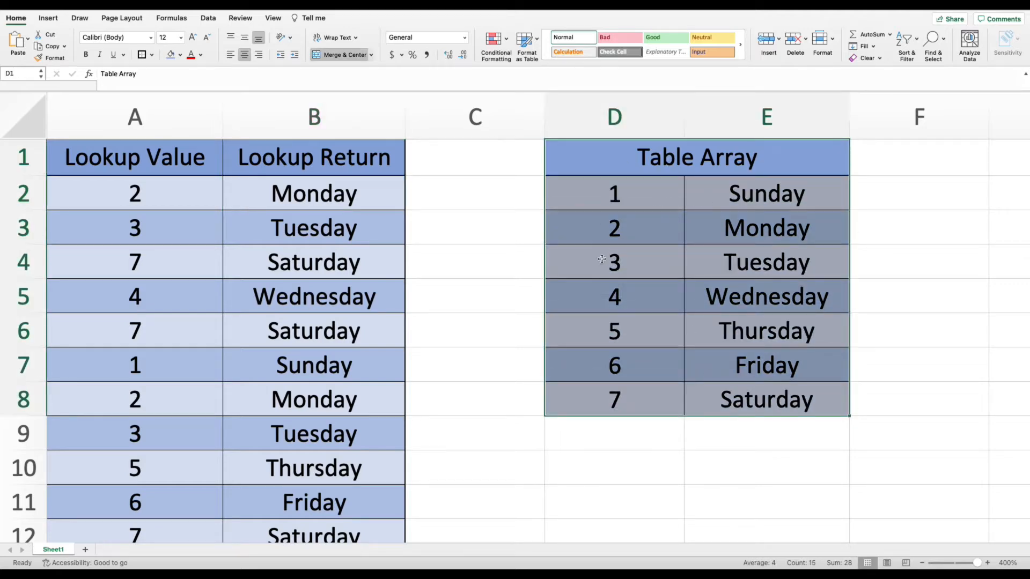
Delete the value in cell D4 of the table array.
click(636, 228)
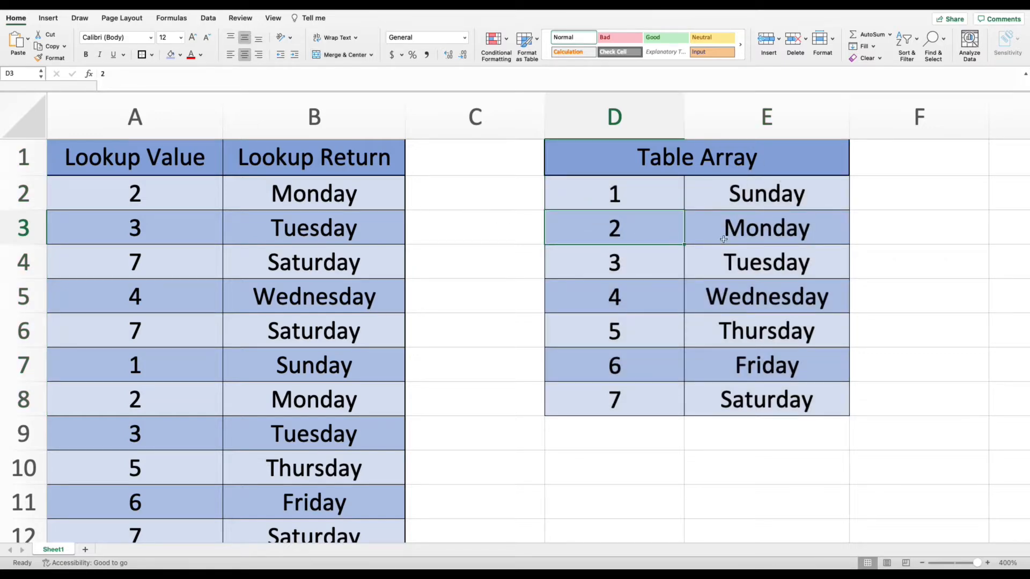
key(Down)
key(Delete)
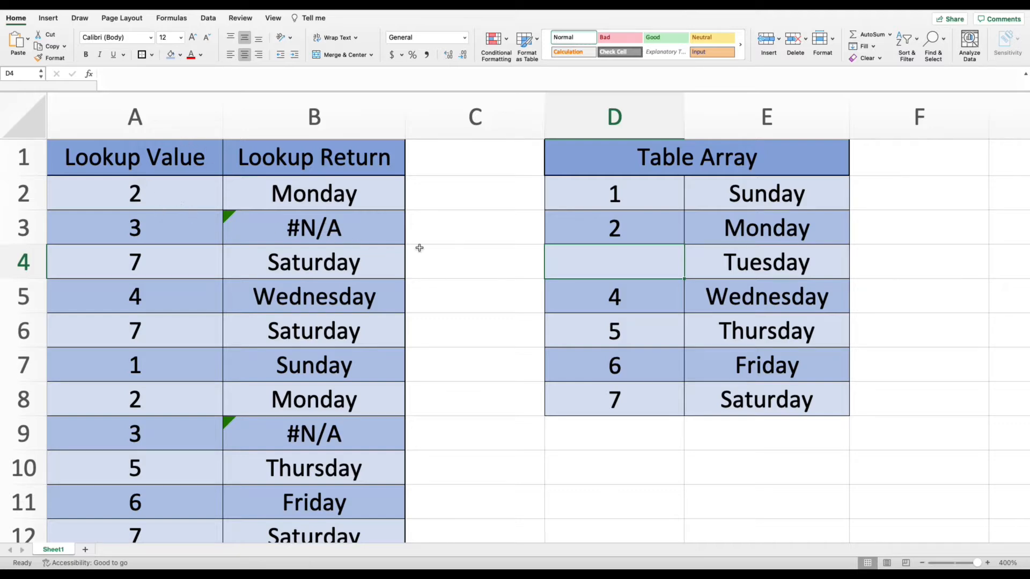
Re-enter 3 in cell D4 of the table array.
click(462, 236)
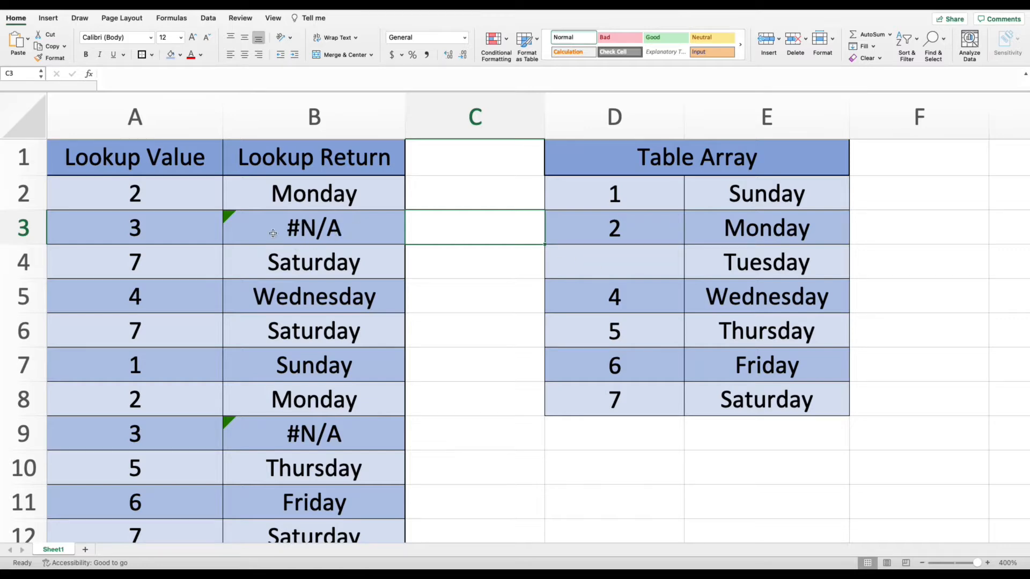
click(594, 266)
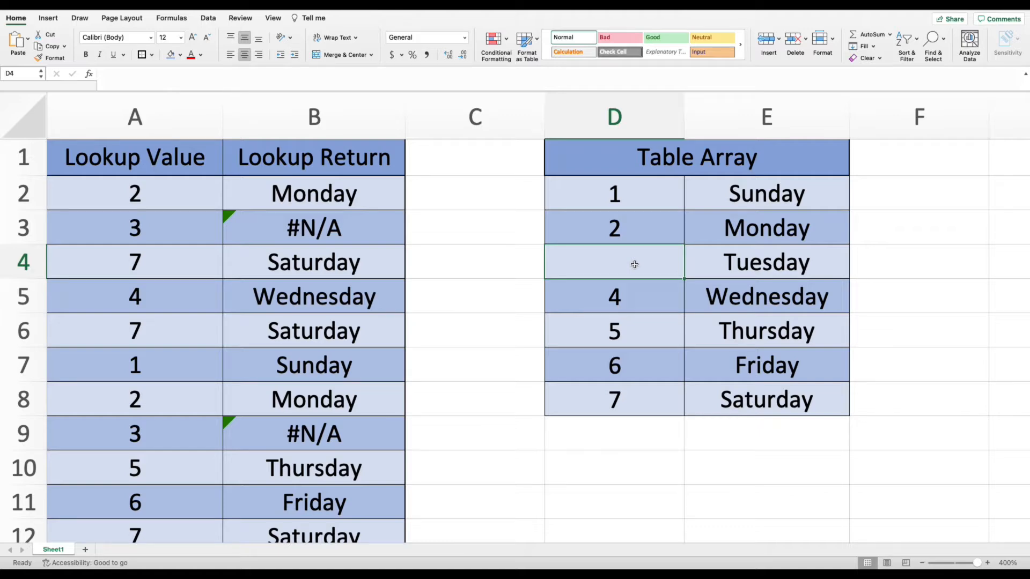
text(3)
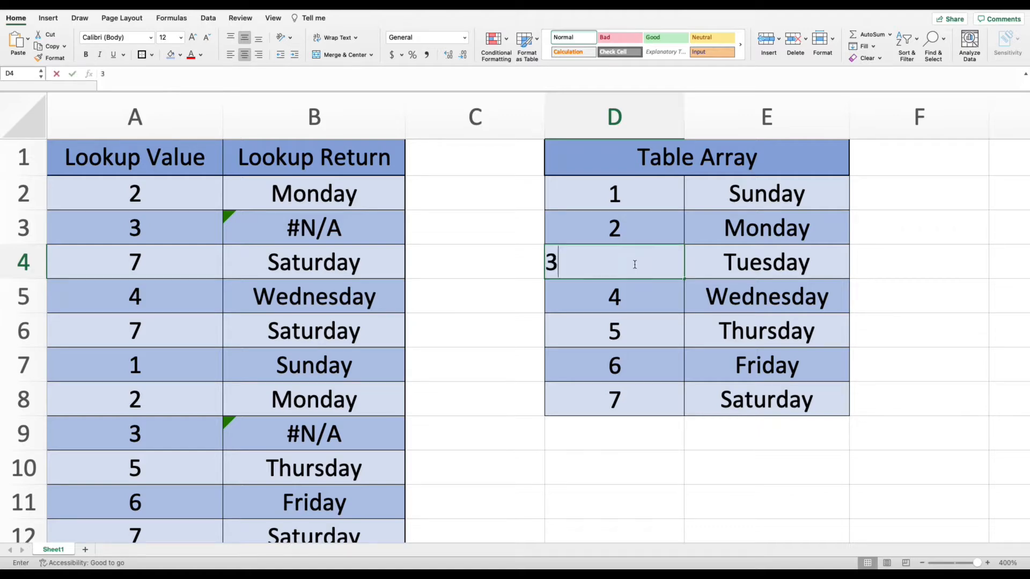
key(Return)
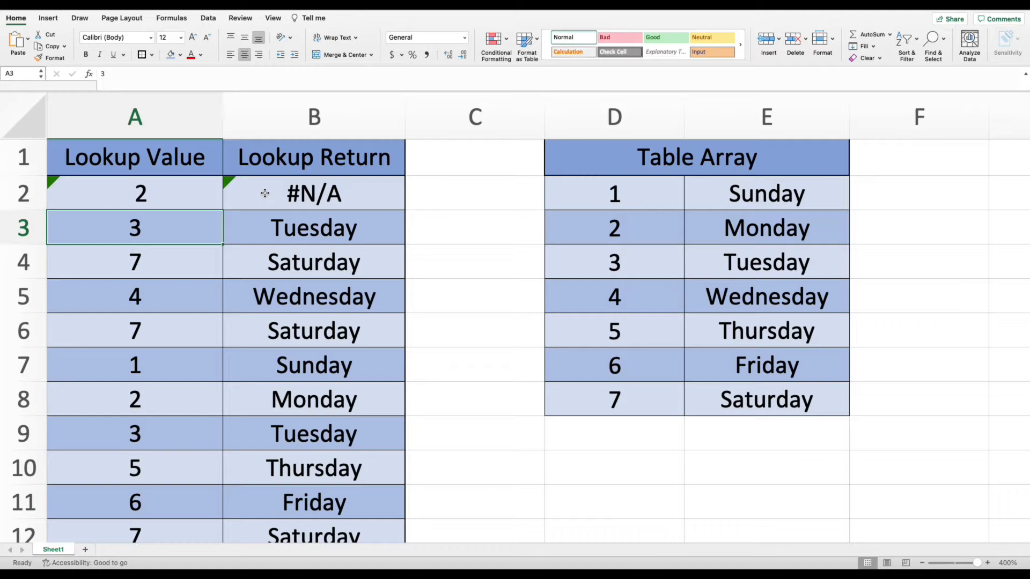
Edit cell A2 to remove the apostrophe and space before the 2 so it is a plain number.
double_click(179, 198)
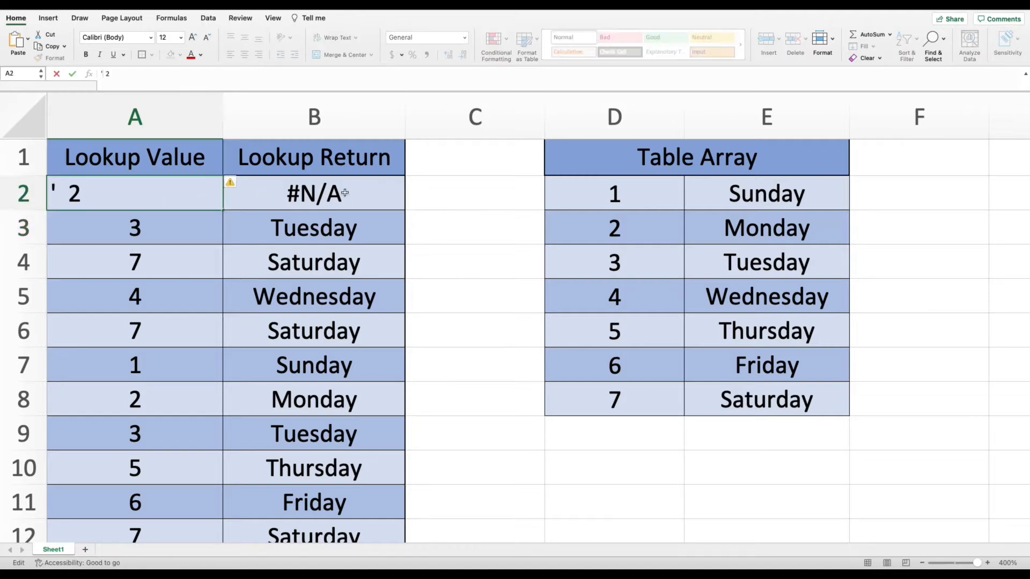
key(BackSpace)
key(Delete)
key(Delete)
key(Delete)
key(Return)
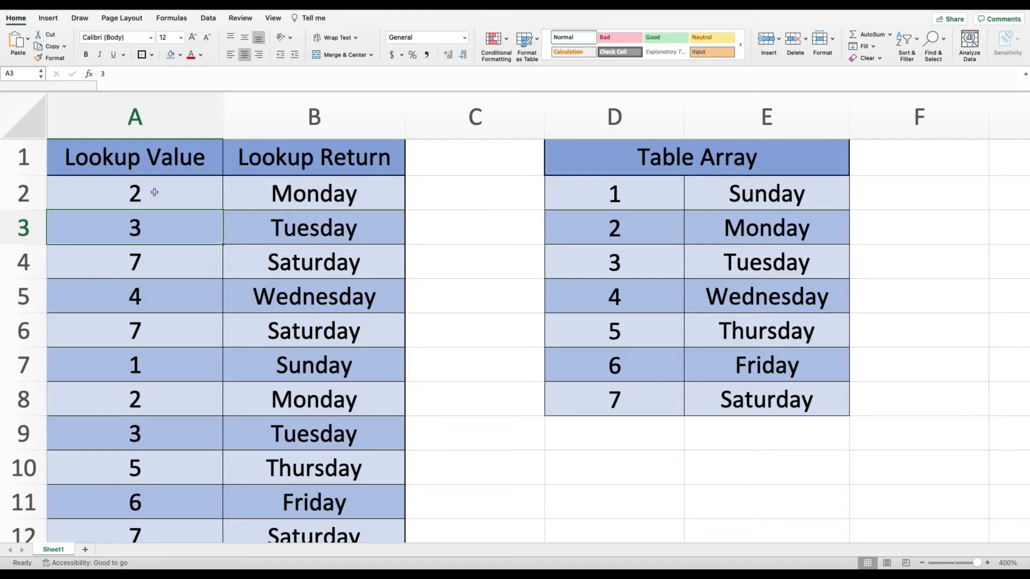
Inspect the contents of cell A2 in edit mode against the table array values.
click(129, 190)
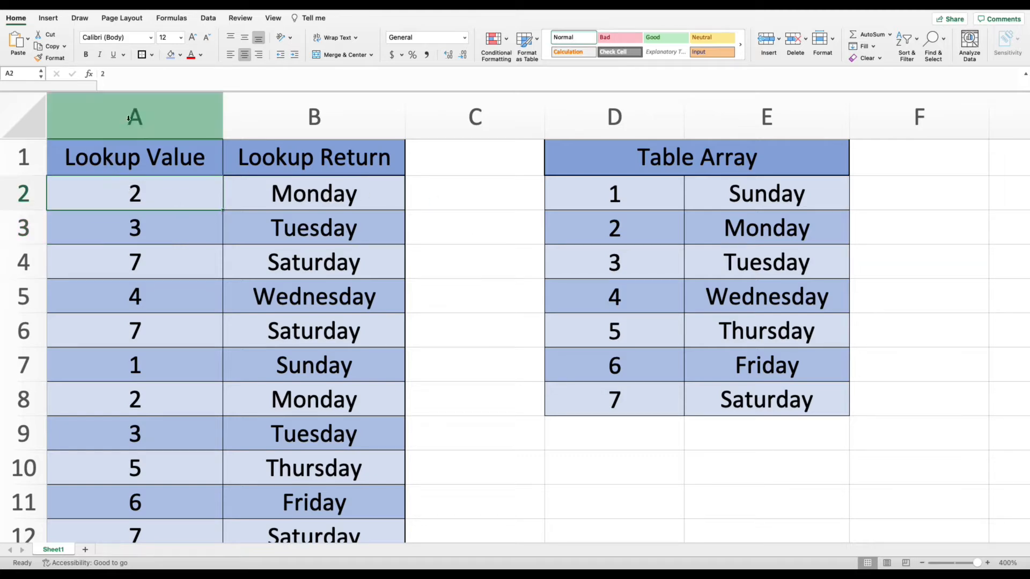
click(615, 233)
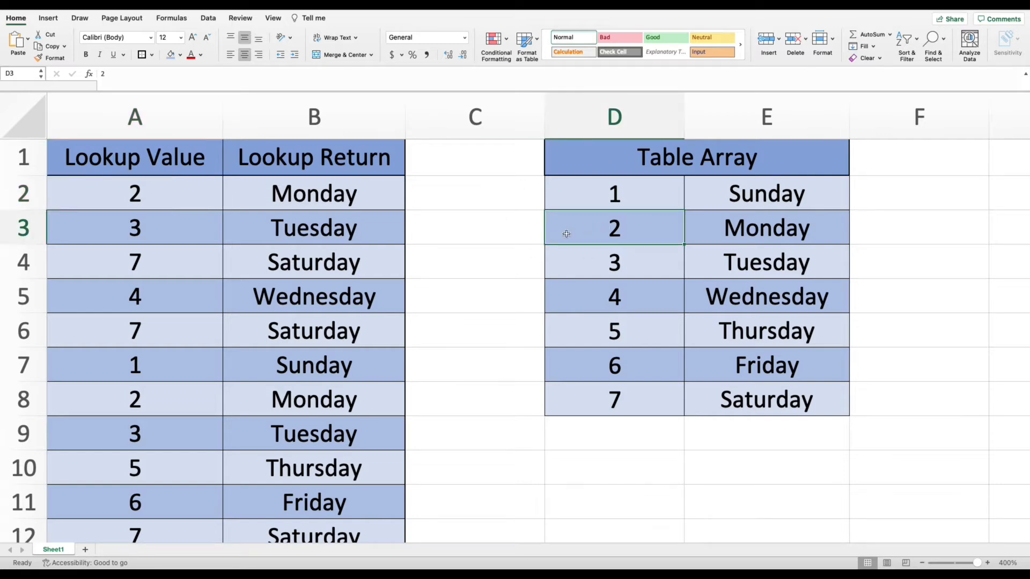
double_click(172, 200)
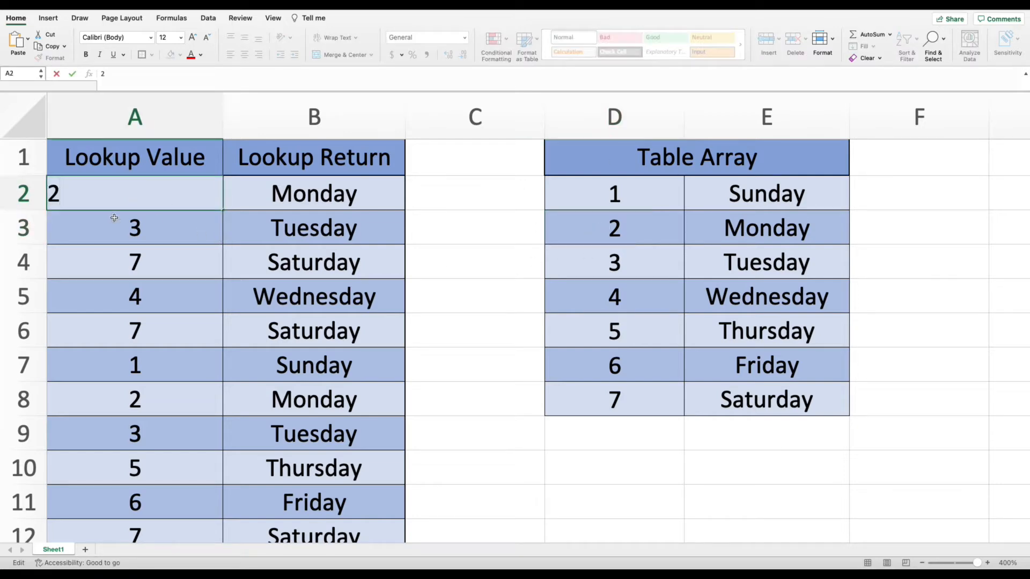
click(131, 223)
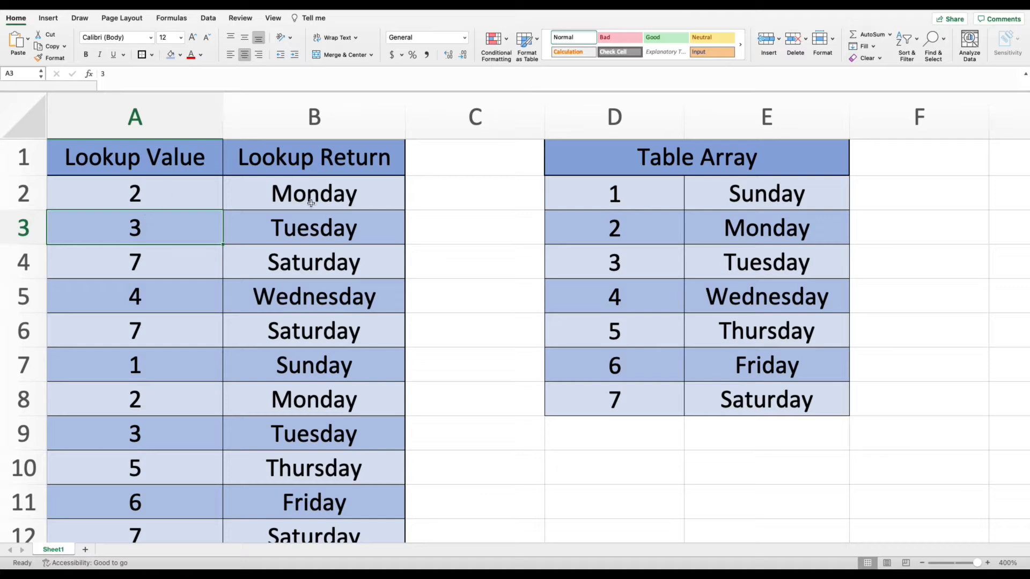
double_click(117, 194)
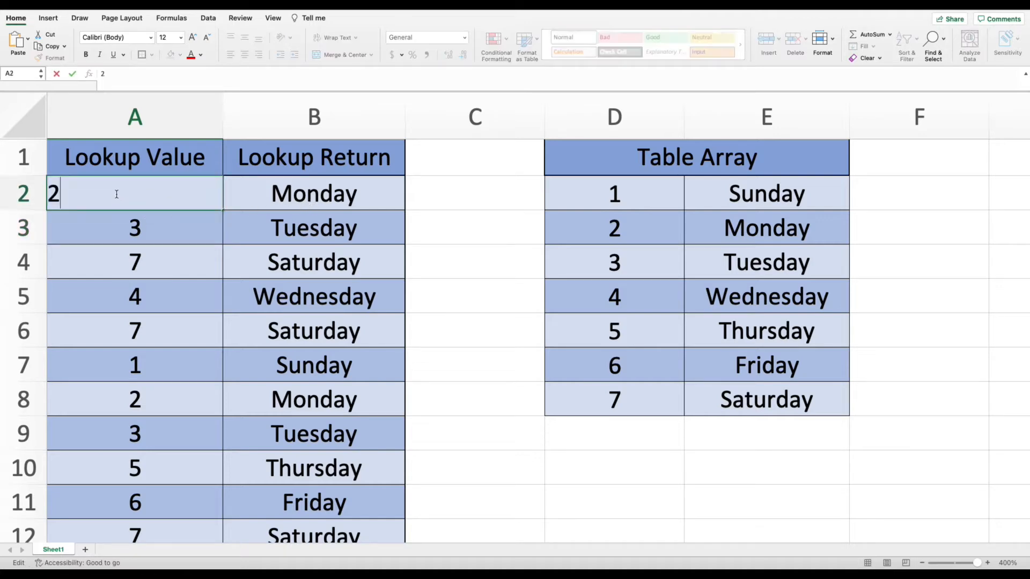
click(180, 255)
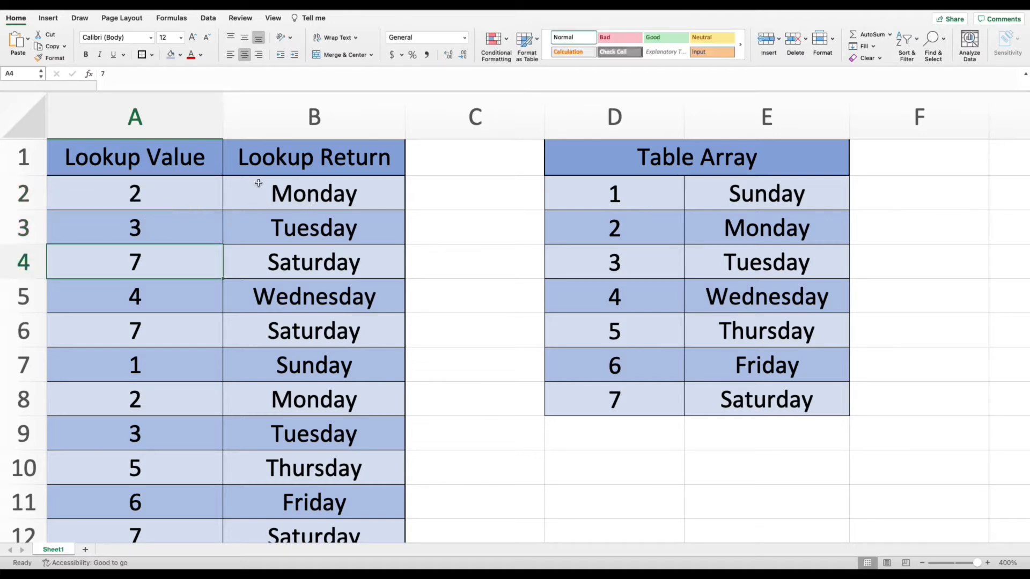
Wrap the lookup value in B2's formula with TRIM to make =VLOOKUP(trim(A2),D:E,2,FALSE).
click(258, 183)
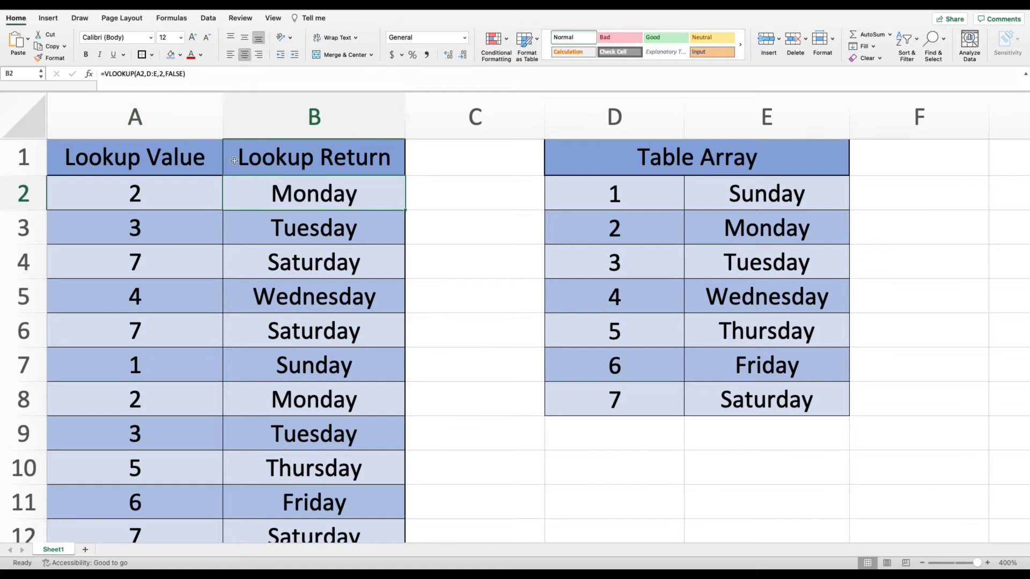
click(138, 74)
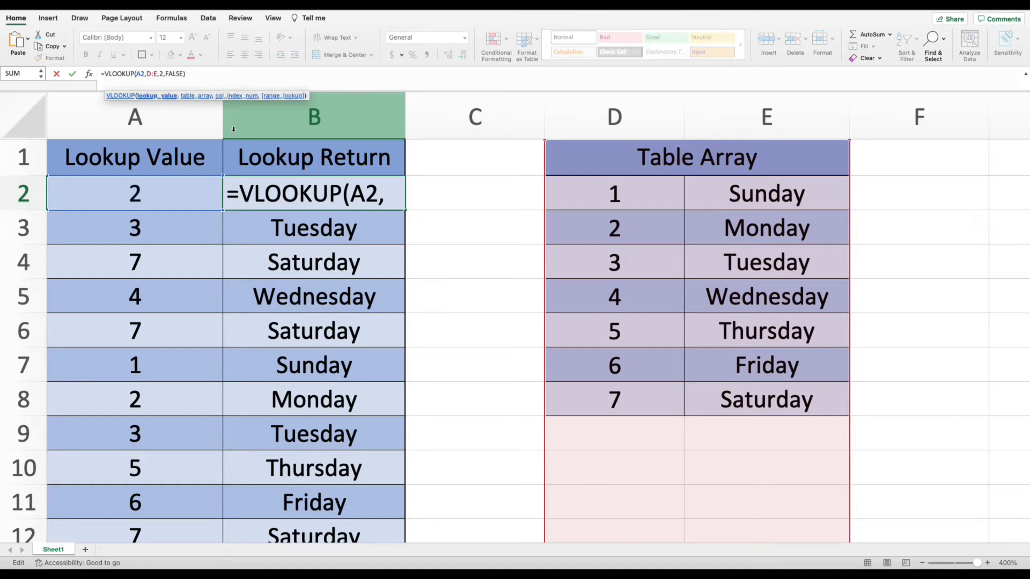
text(trim)
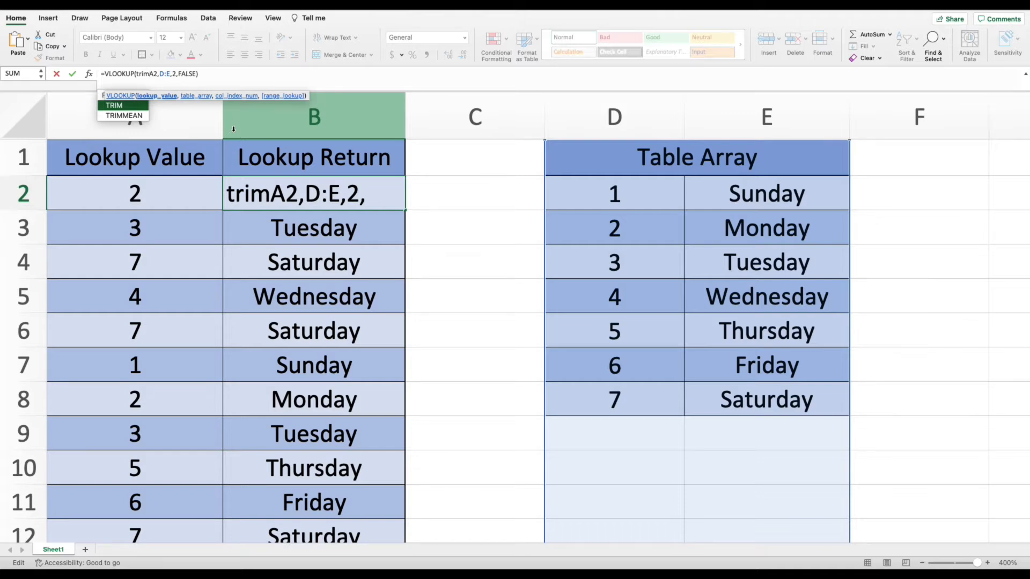
text((A2)
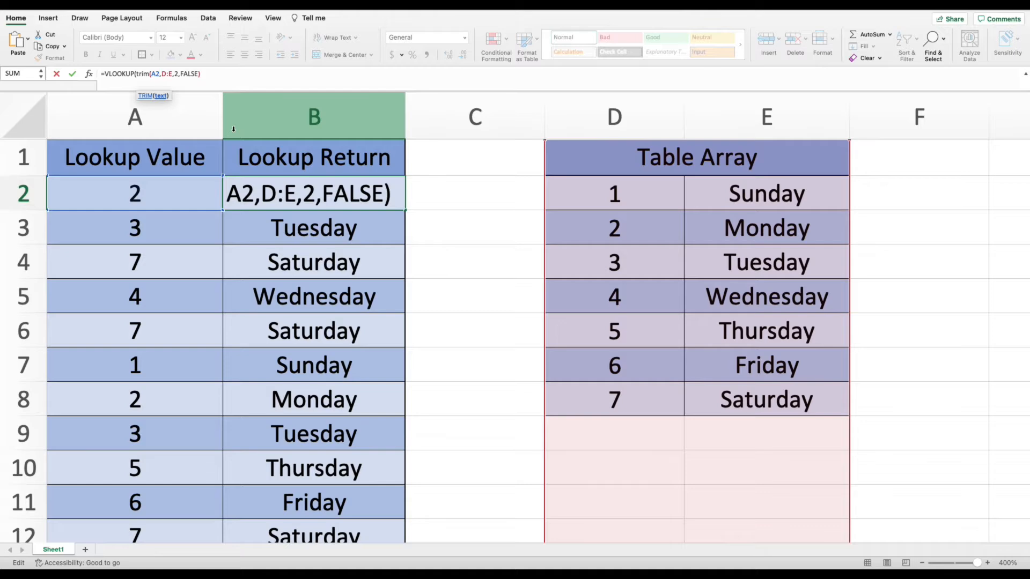
text())
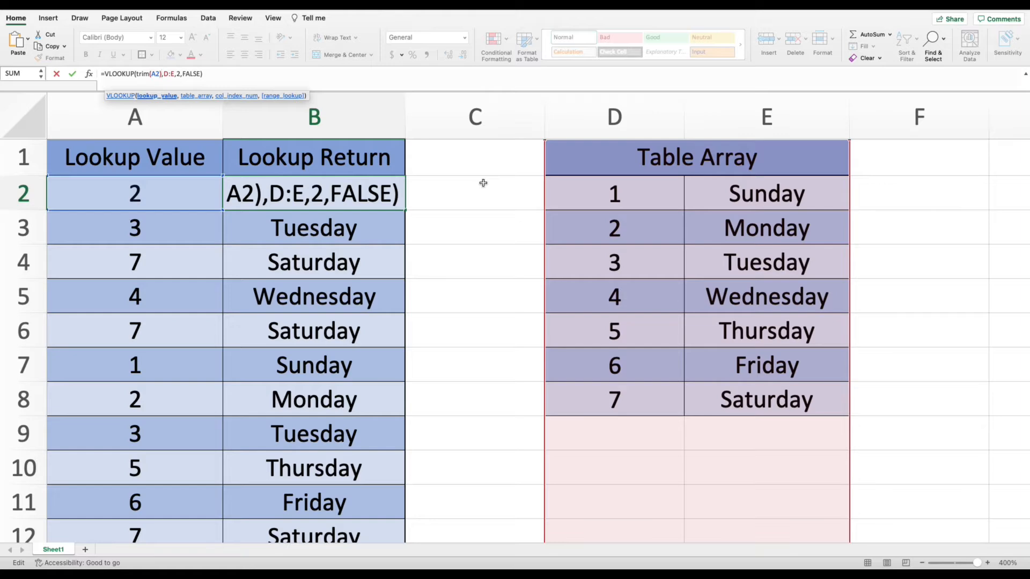
click(459, 221)
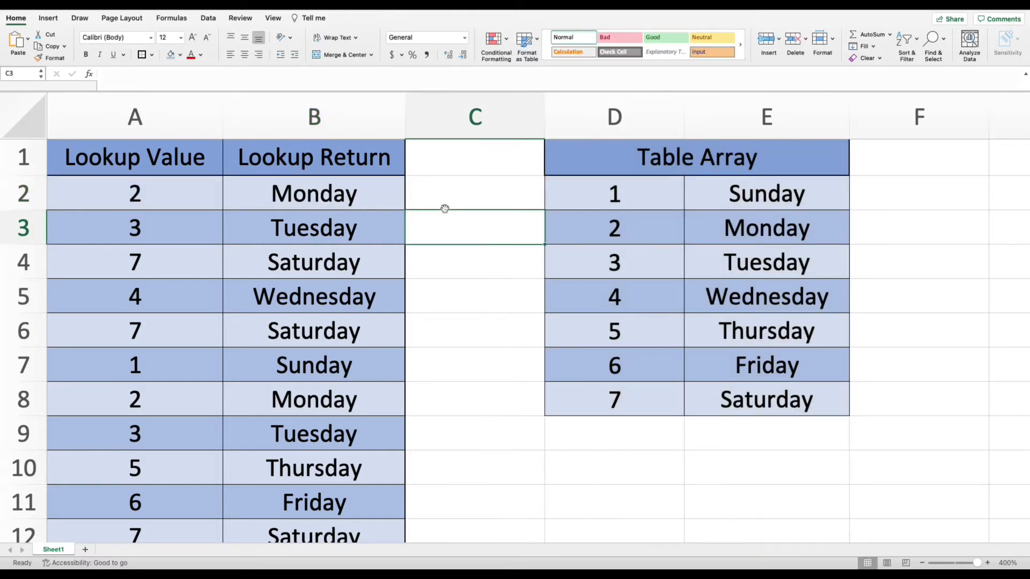
Check the number format of the lookup value cells in column A.
click(204, 259)
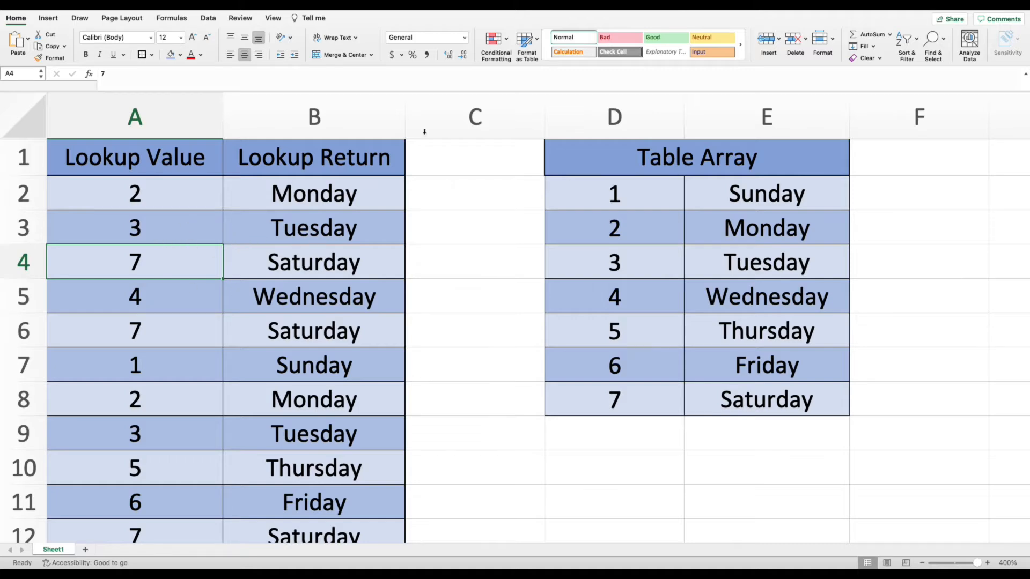
click(172, 239)
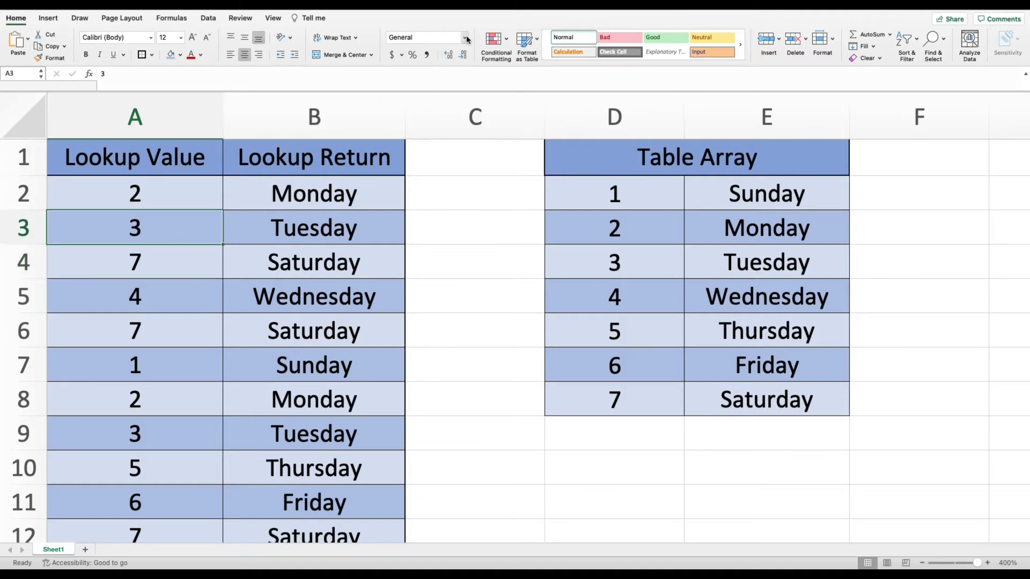
click(465, 37)
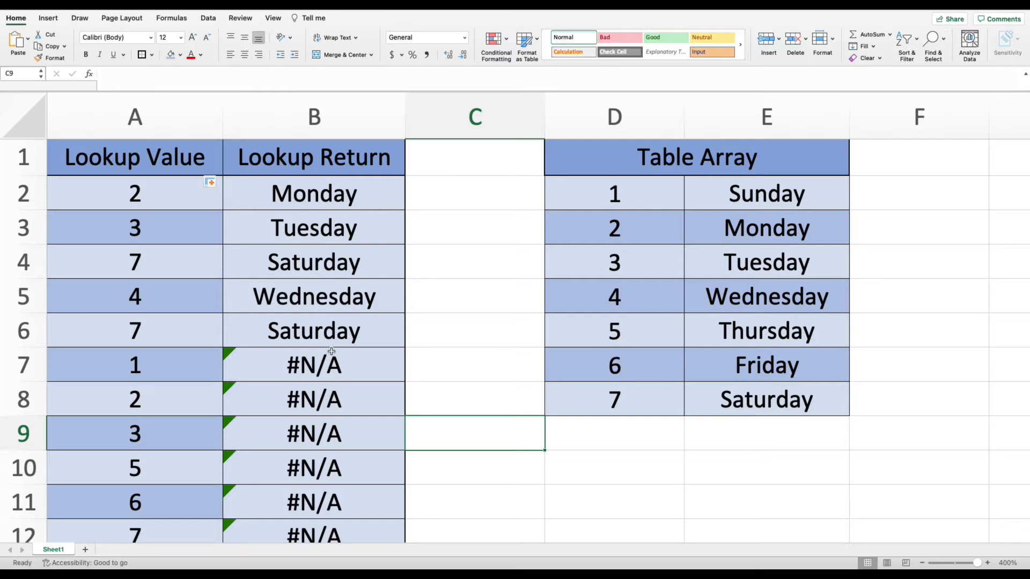
Compare the VLOOKUP formulas in B2 and B8 and their table array references.
scroll(330, 351, down, 4)
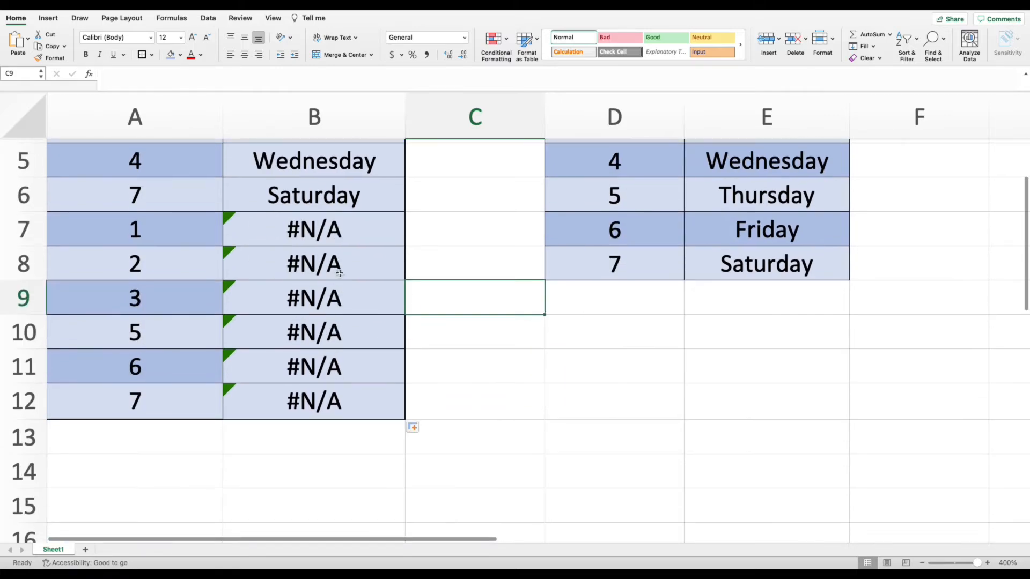
scroll(337, 275, up, 4)
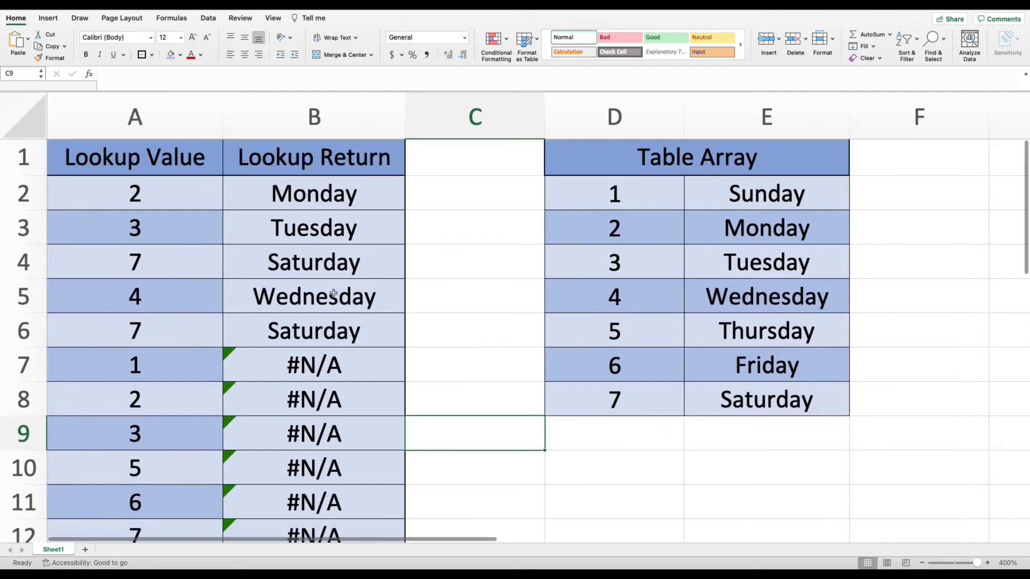
click(157, 199)
click(283, 197)
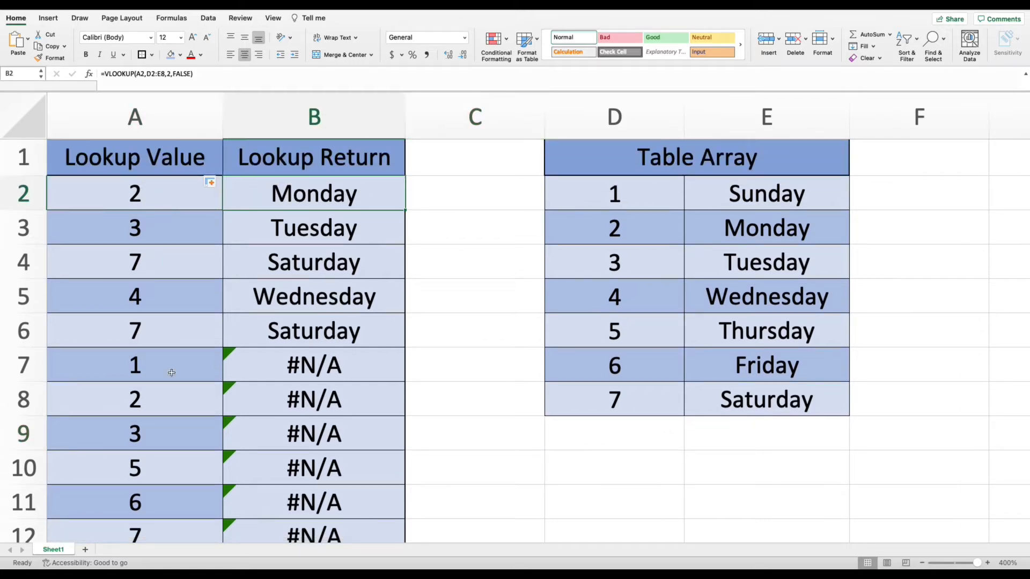
click(152, 399)
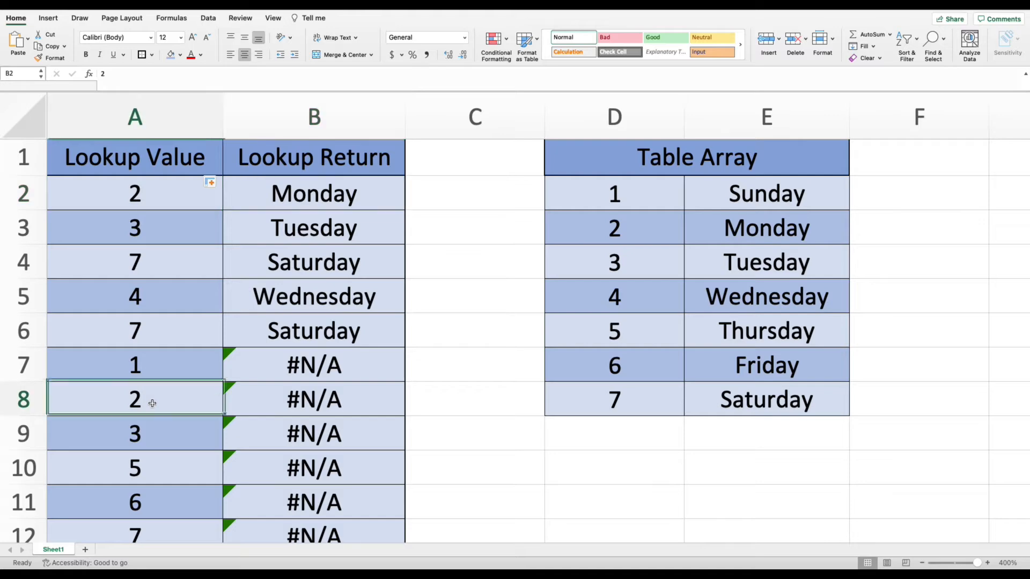
click(313, 410)
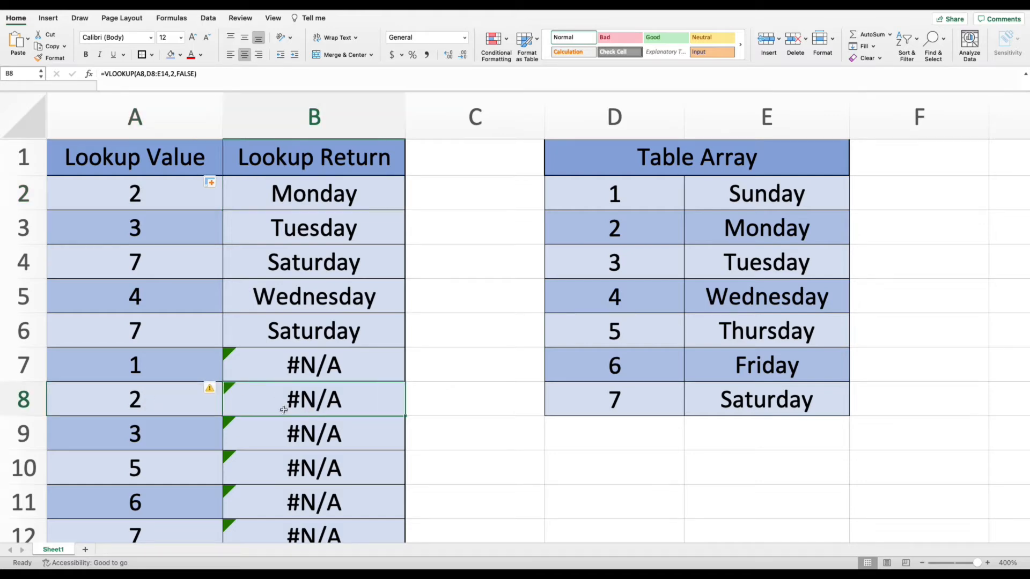
click(312, 208)
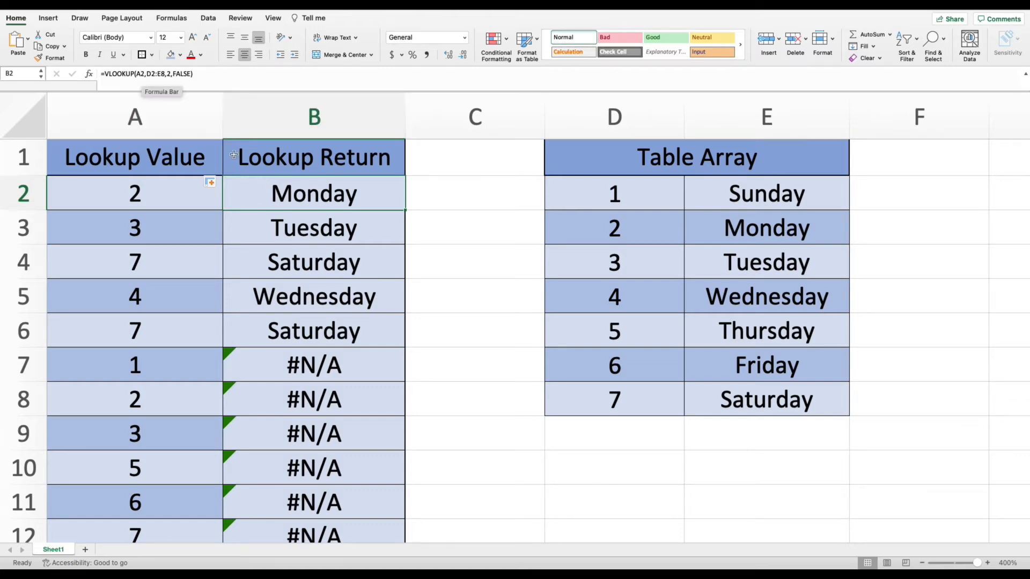
Inspect the table array references in the VLOOKUP formulas of B2 and B3.
click(161, 73)
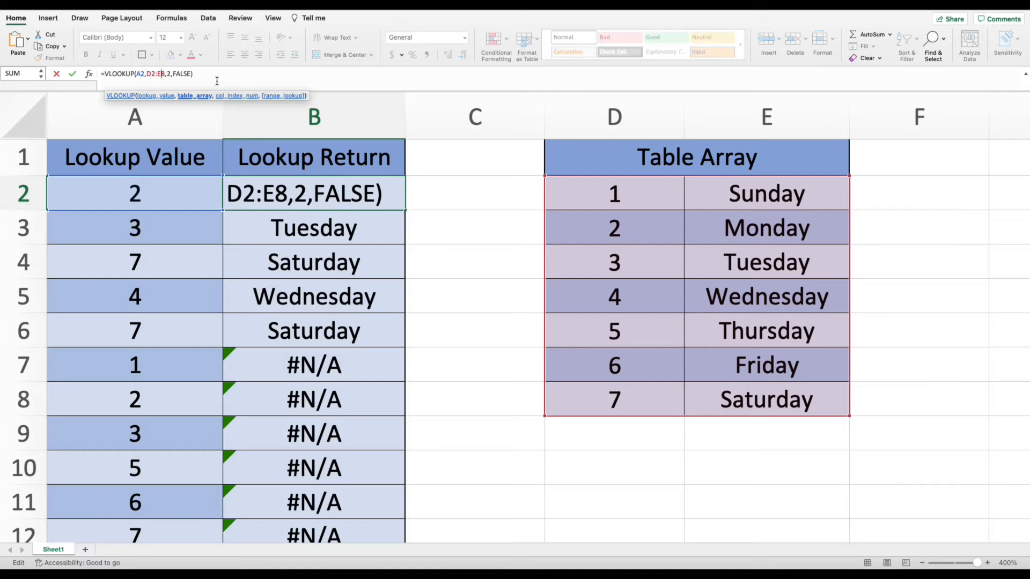
key(Return)
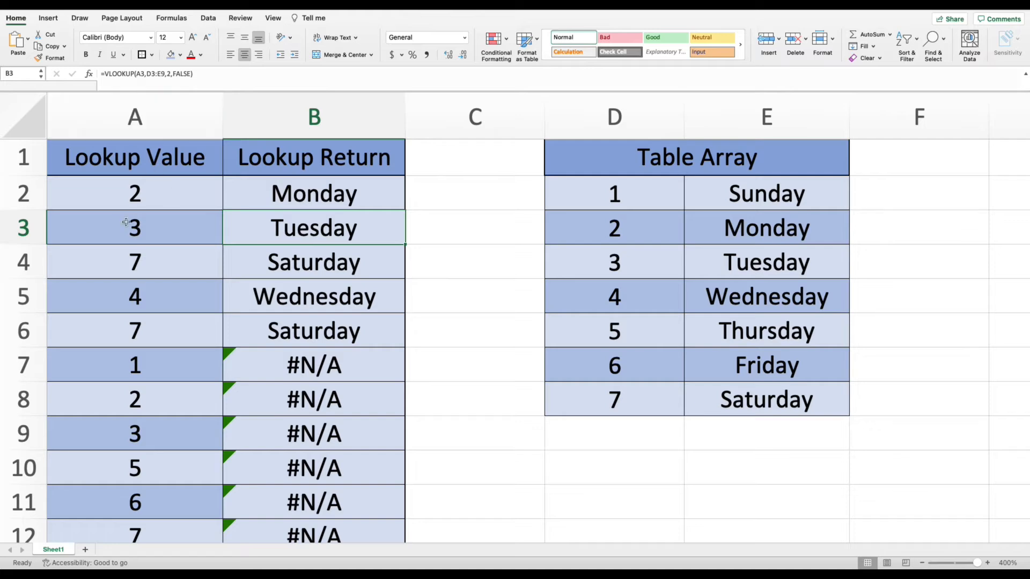
click(159, 77)
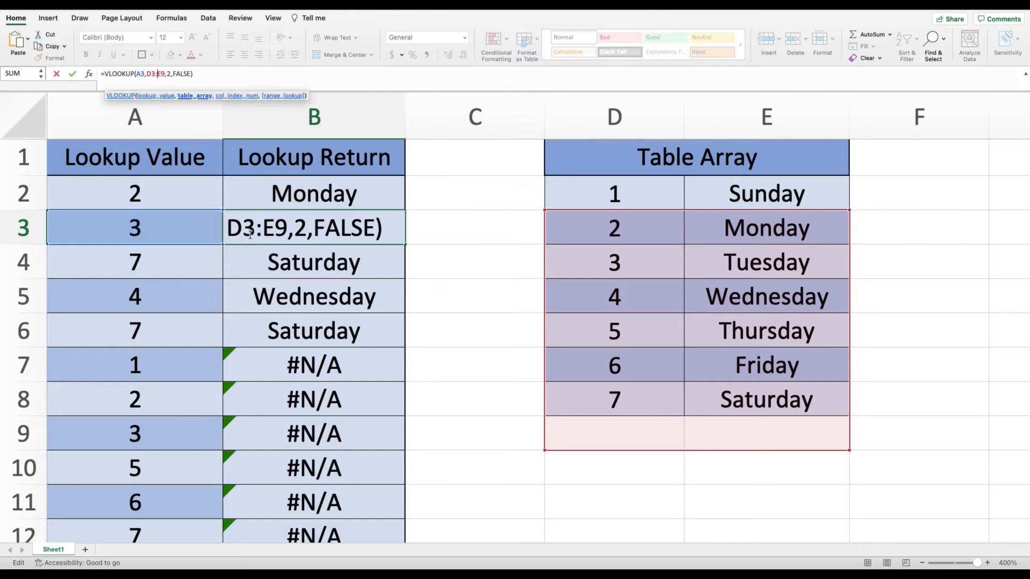
key(Return)
click(381, 242)
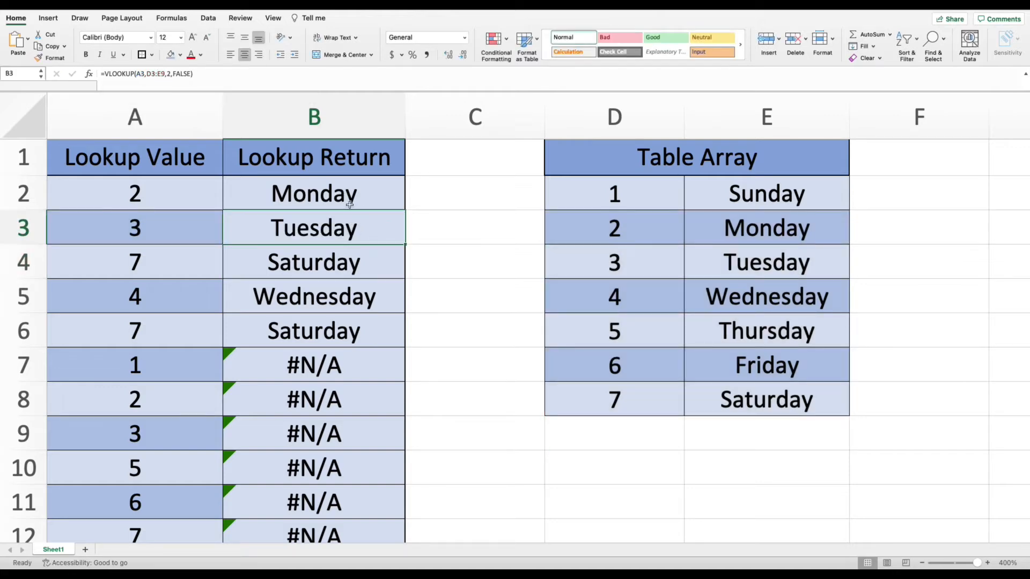
click(349, 205)
click(165, 73)
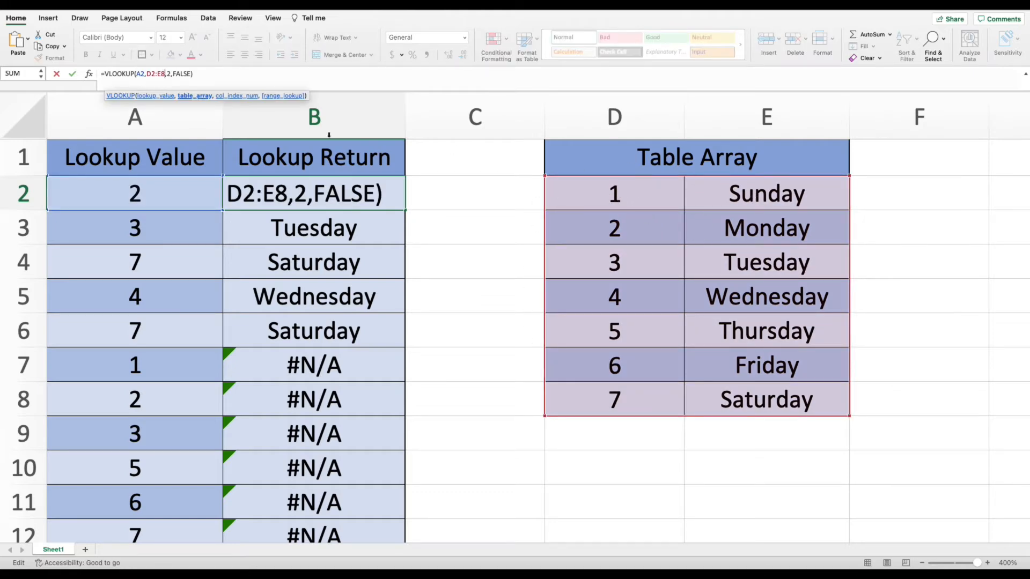
key(Return)
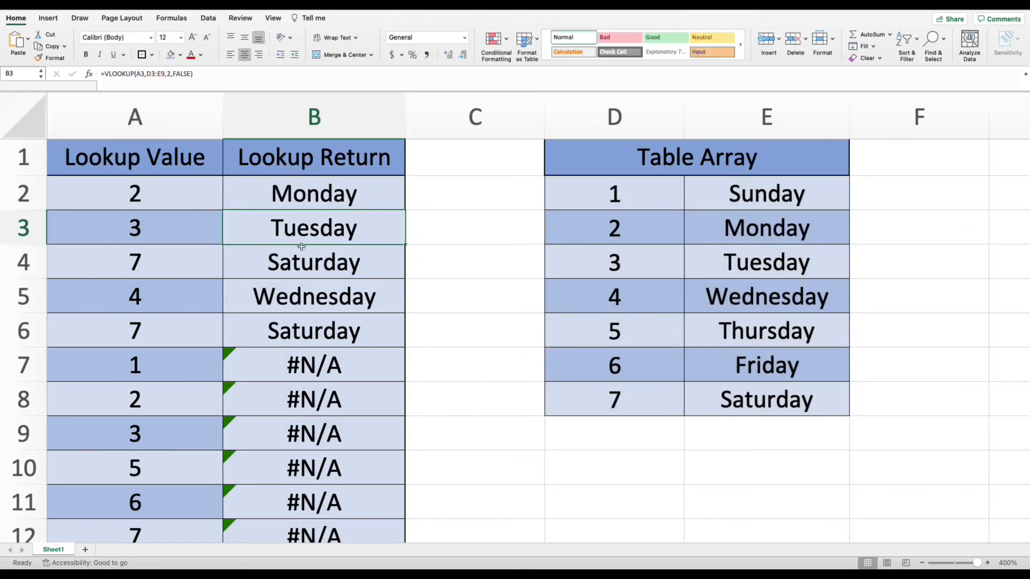
click(149, 73)
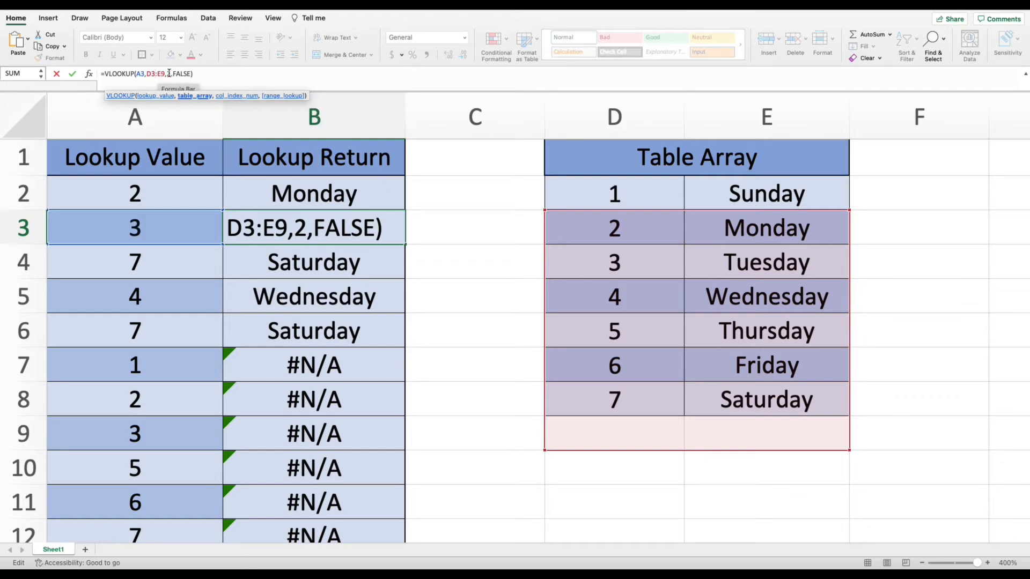
key(Return)
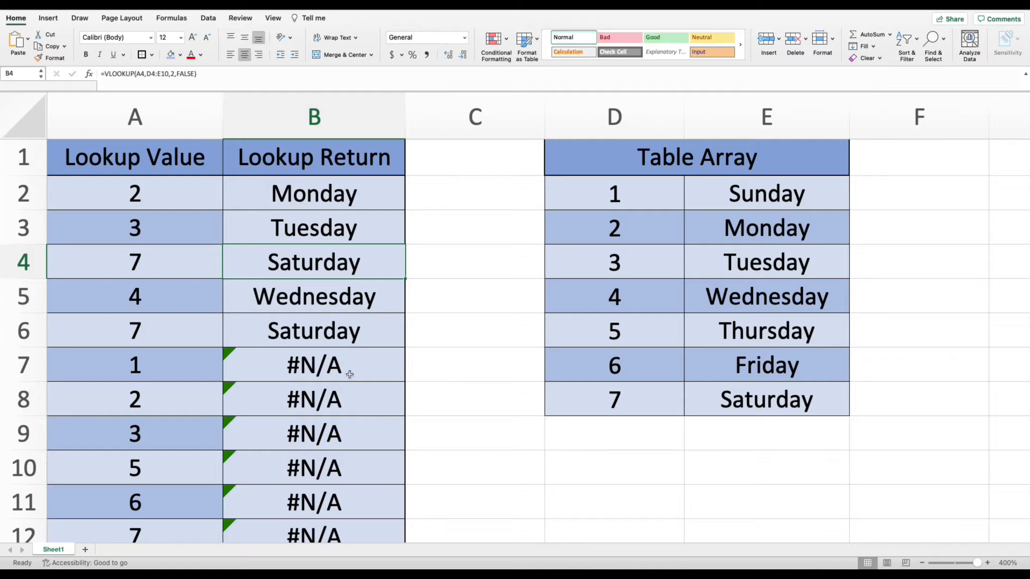
Inspect the table array in B7's formula and the lookup values in column A.
click(350, 374)
click(159, 75)
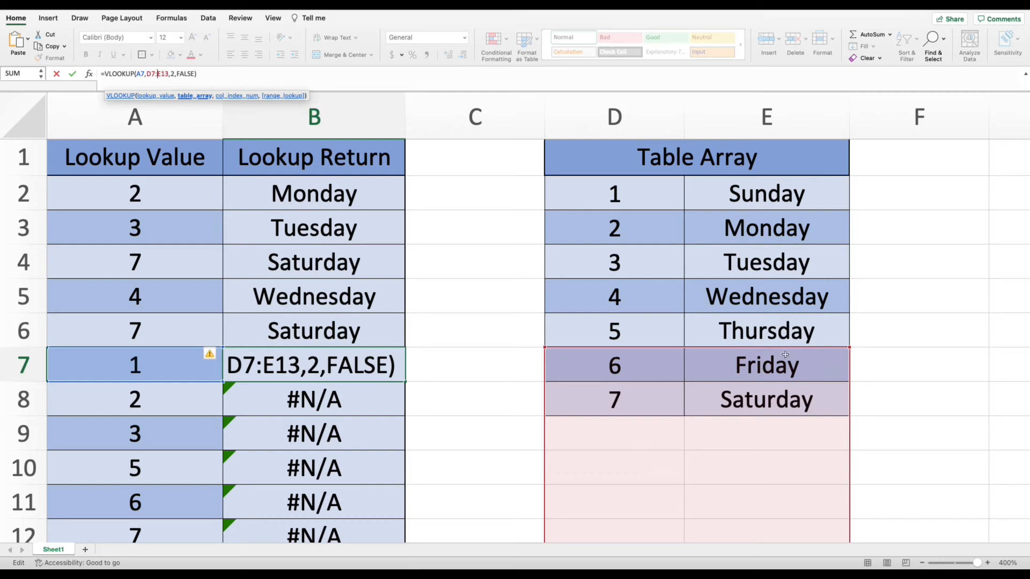
scroll(637, 446, down, 1)
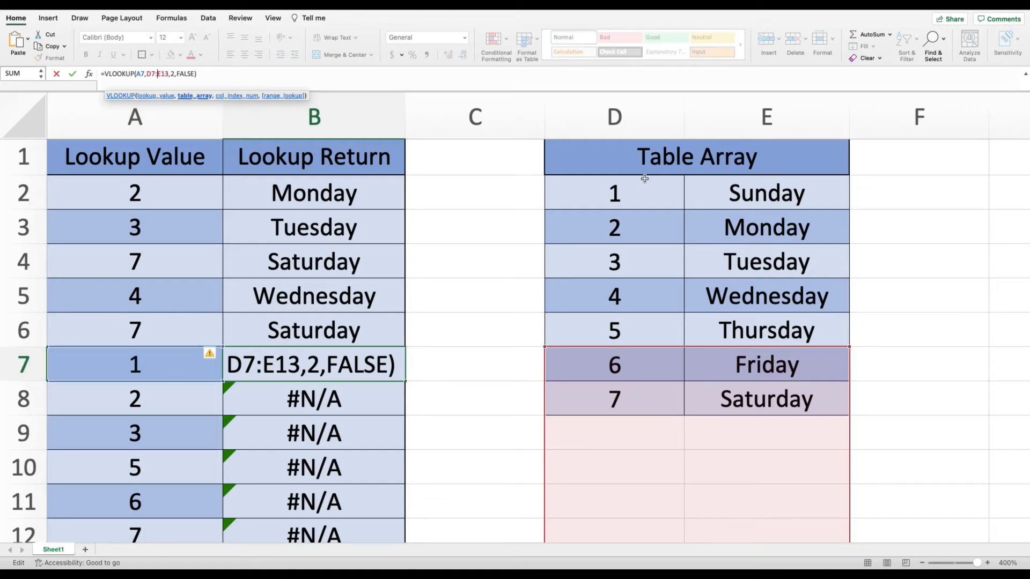
key(Escape)
click(343, 189)
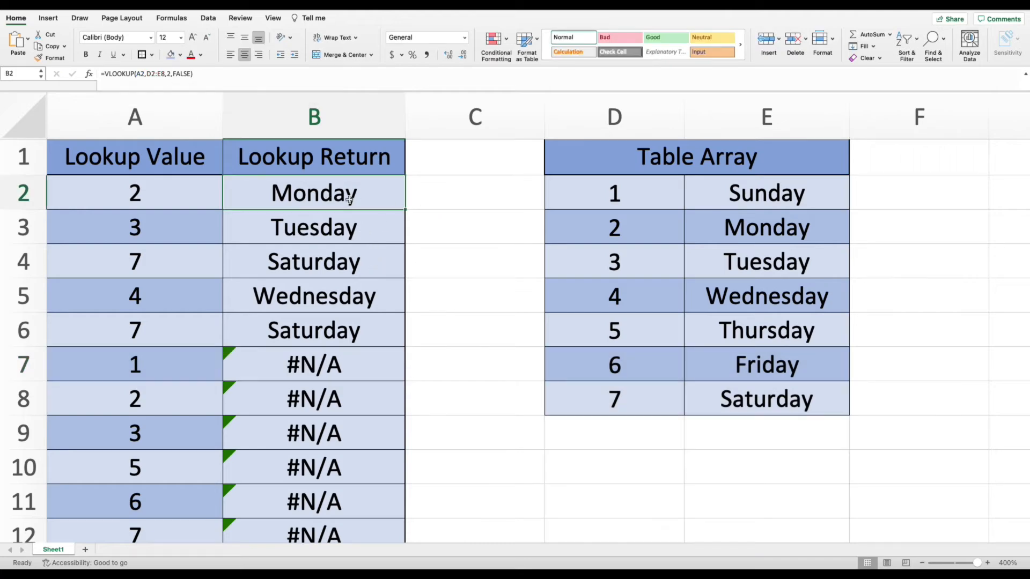
click(152, 73)
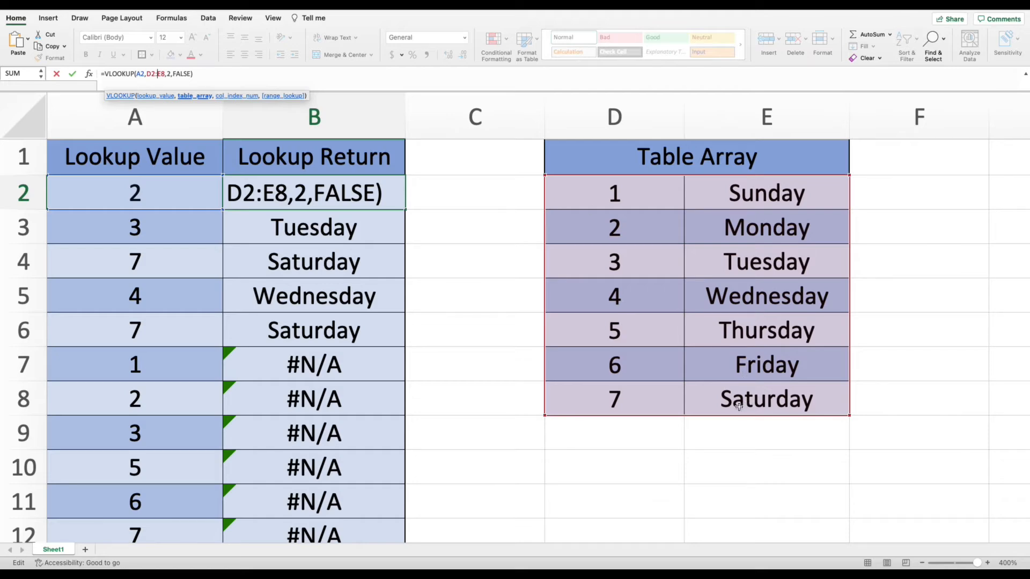
key(ctrl+Return)
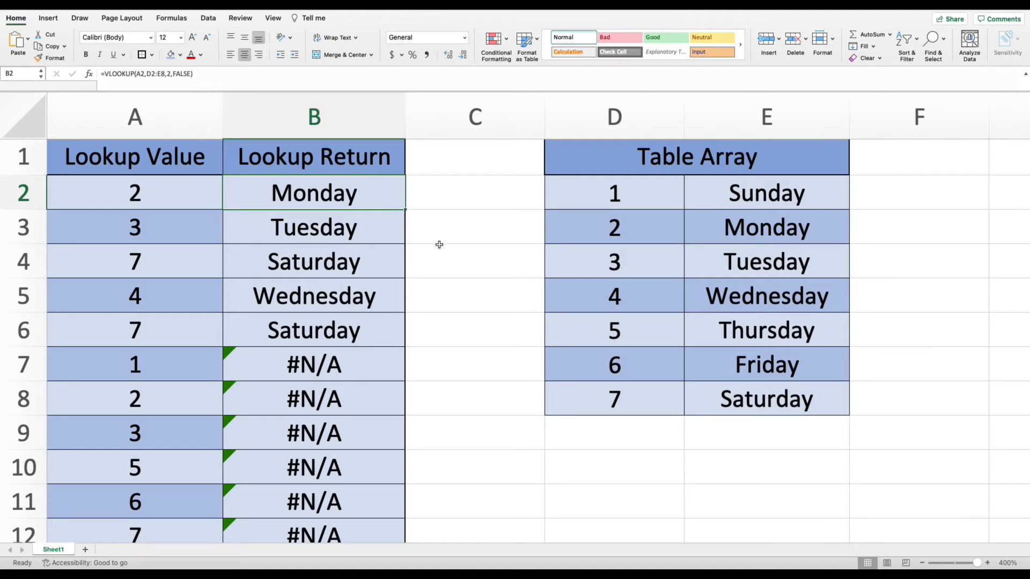
click(345, 226)
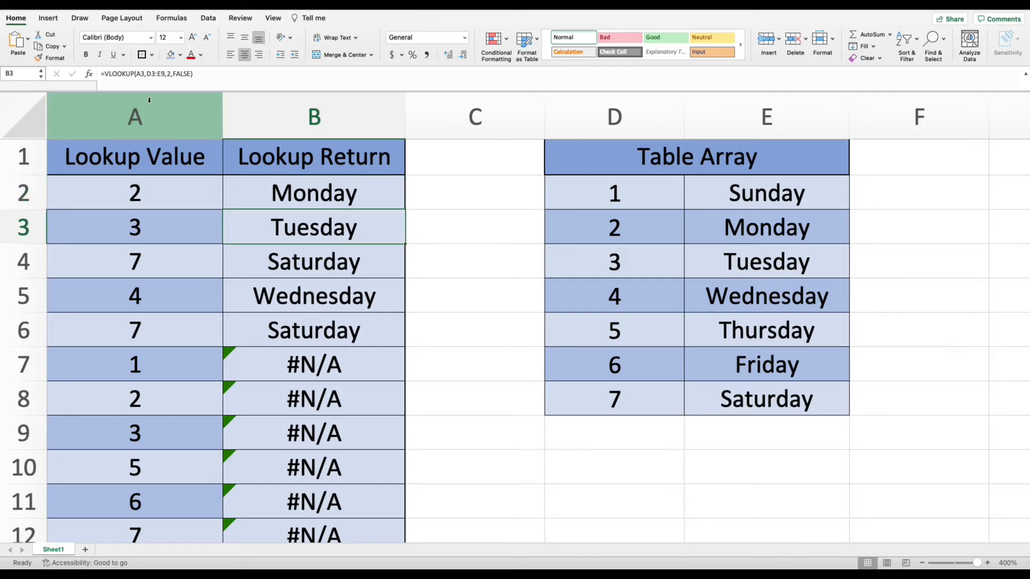
click(173, 261)
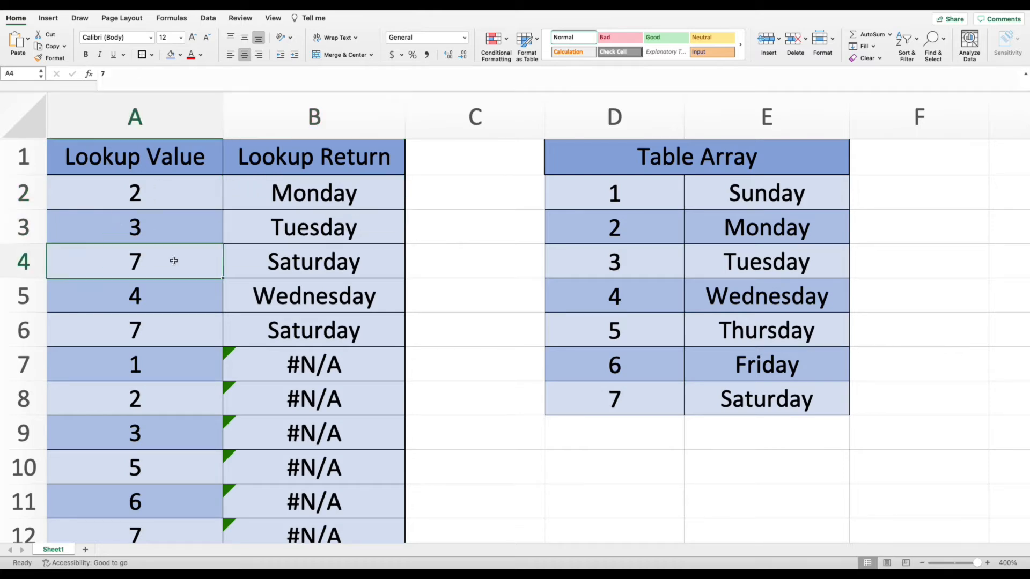
click(177, 296)
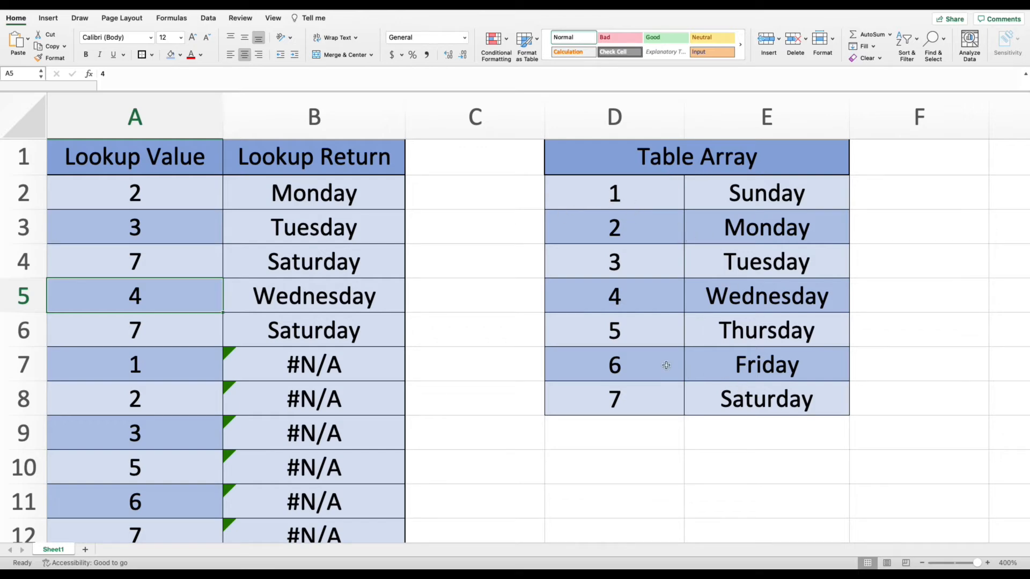
Make the table array in B2's formula absolute as $D$2:$E$8.
click(372, 193)
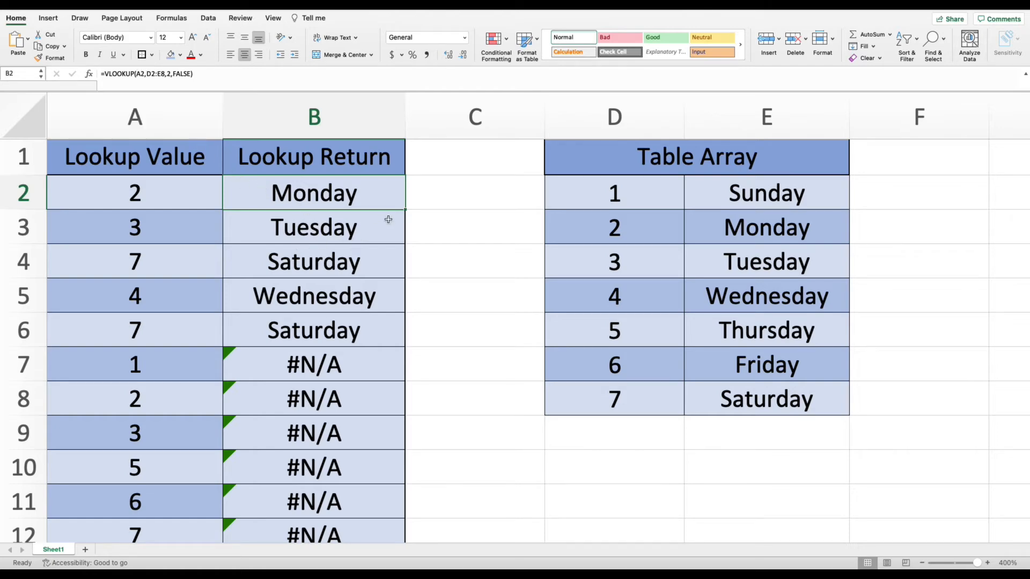
click(360, 234)
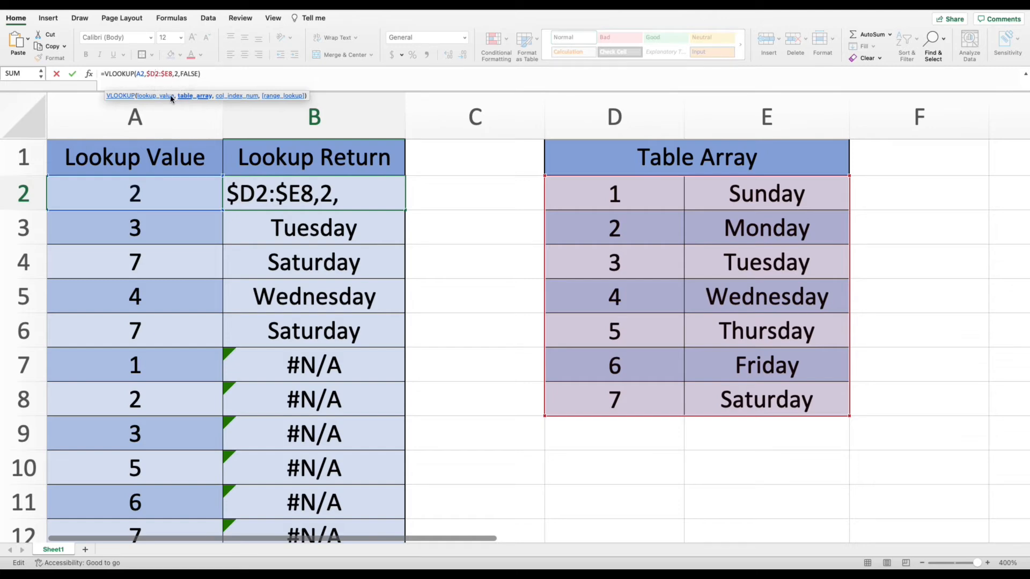
text($)
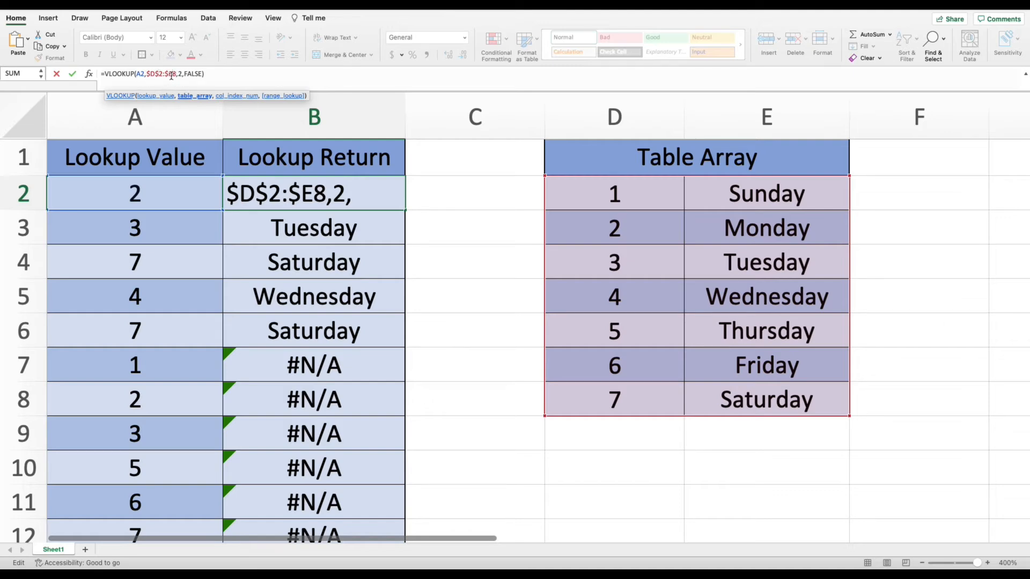
click(171, 76)
text($)
key(Return)
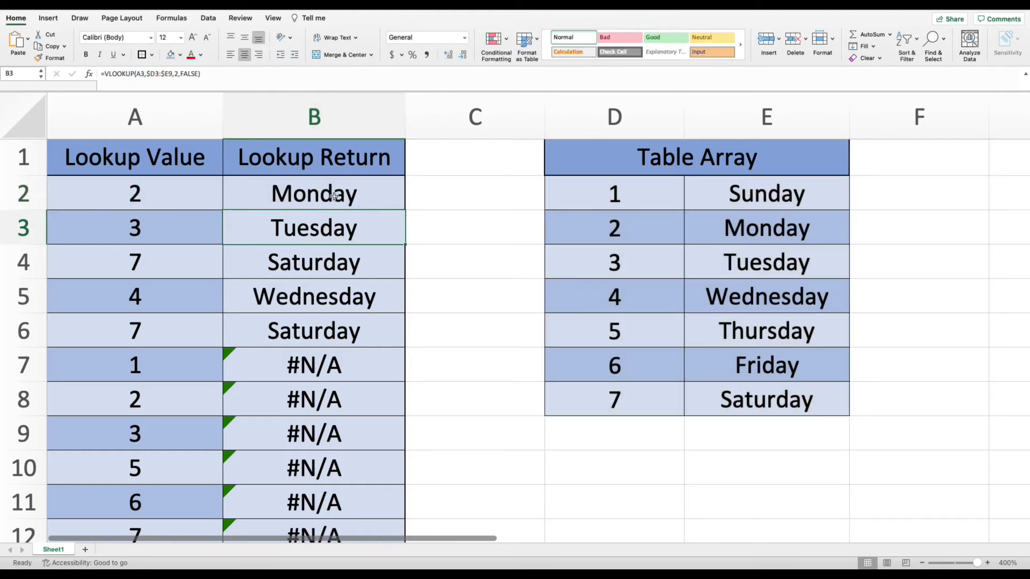
Fill B2's formula down through B12.
click(333, 195)
click(160, 74)
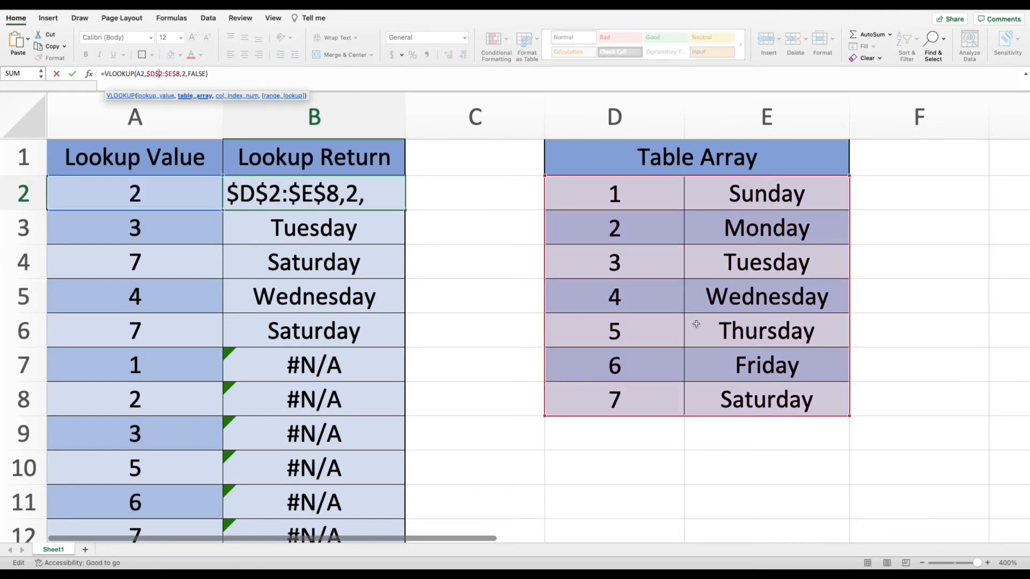
key(Return)
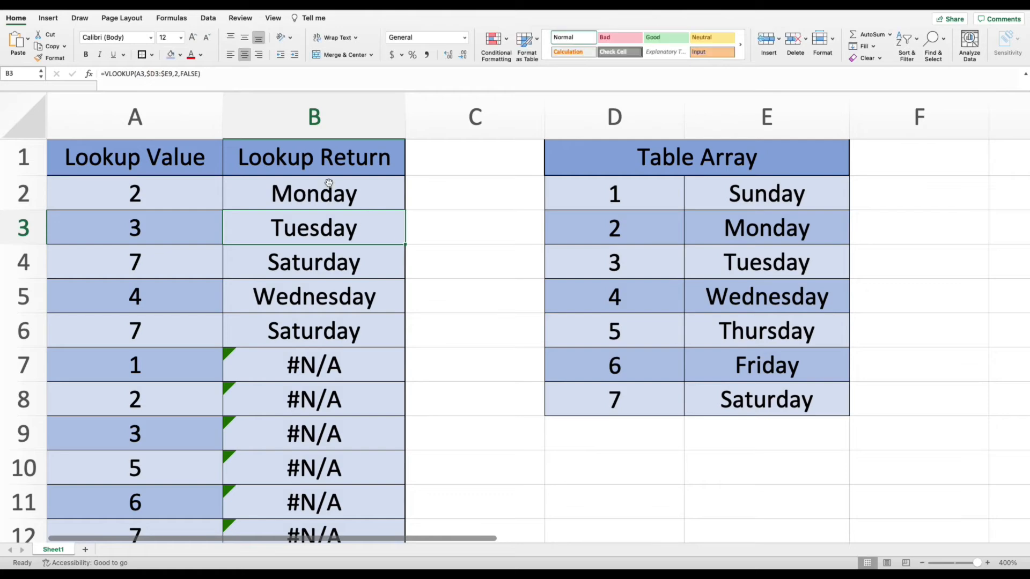
click(378, 194)
drag(406, 210, 393, 471)
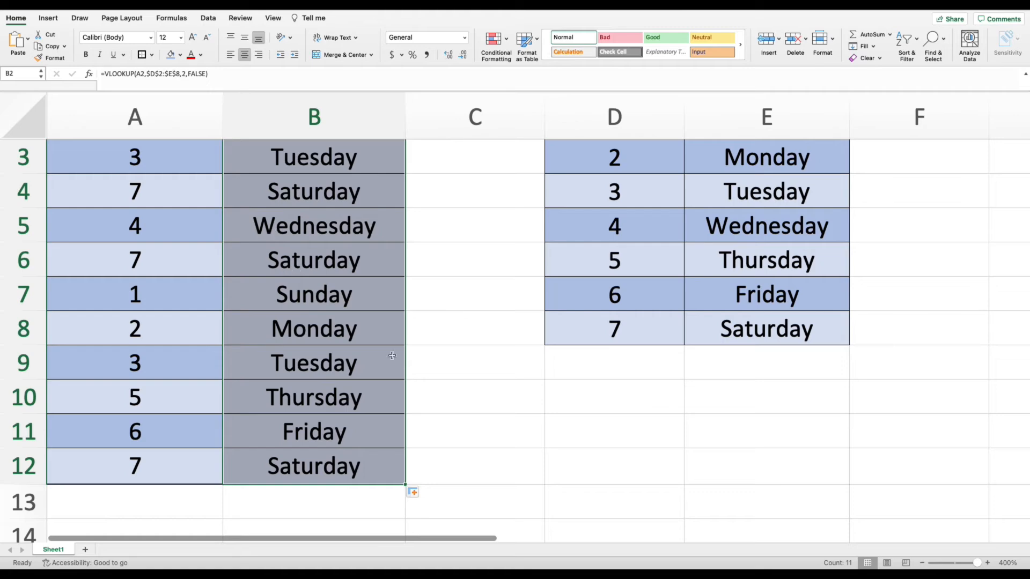
scroll(398, 351, up, 2)
scroll(399, 351, up, 1)
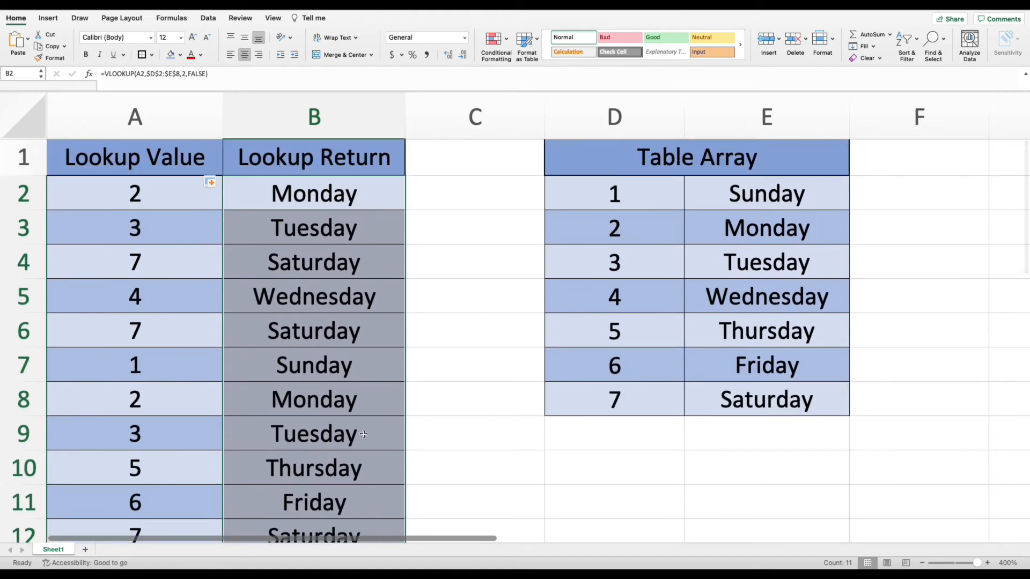
Inspect the copied formula in B8.
click(373, 401)
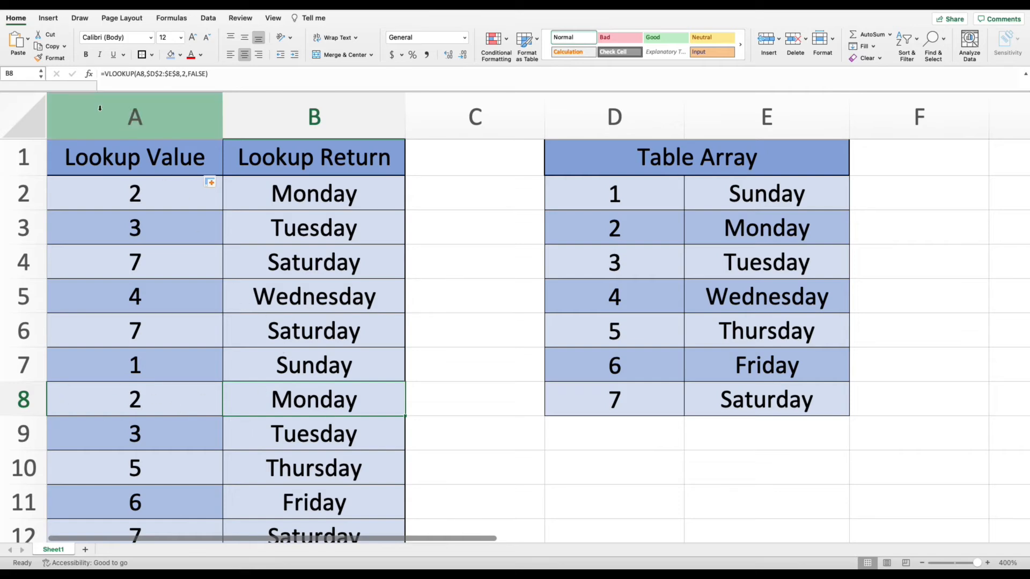
click(162, 74)
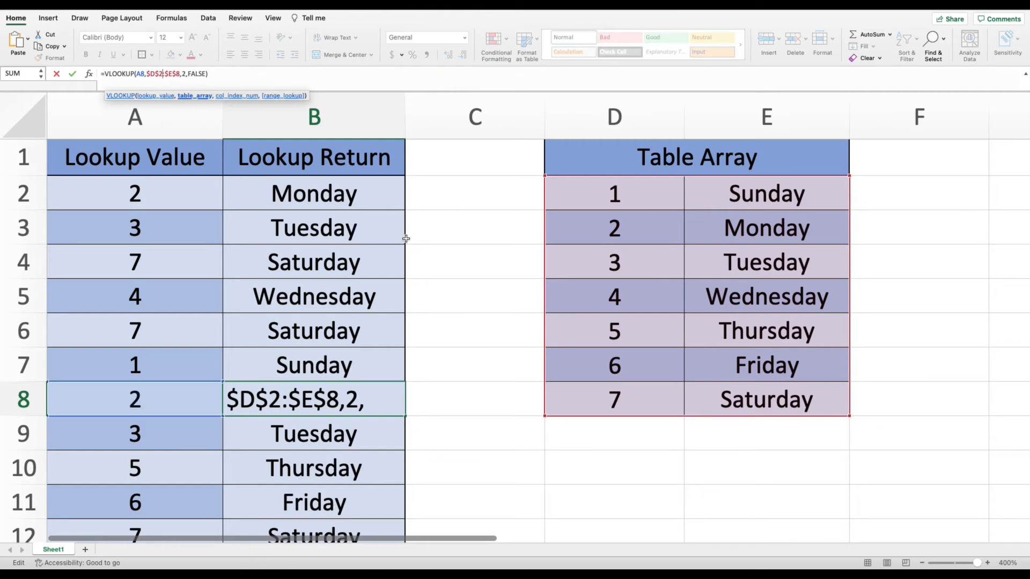
key(Return)
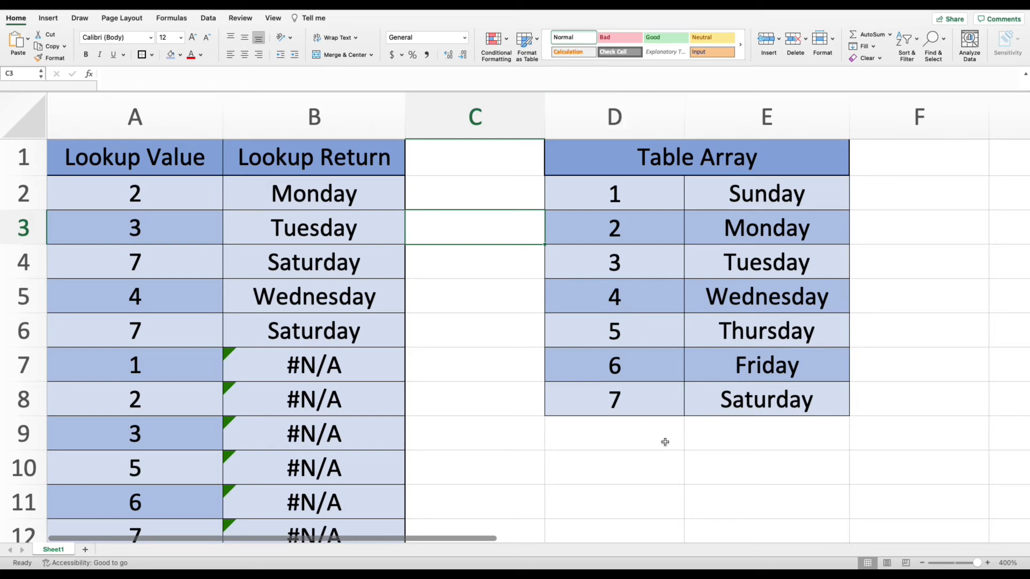
Change B2's table array to the whole columns D:E, making =VLOOKUP(A2,D:E,2,FALSE).
click(361, 192)
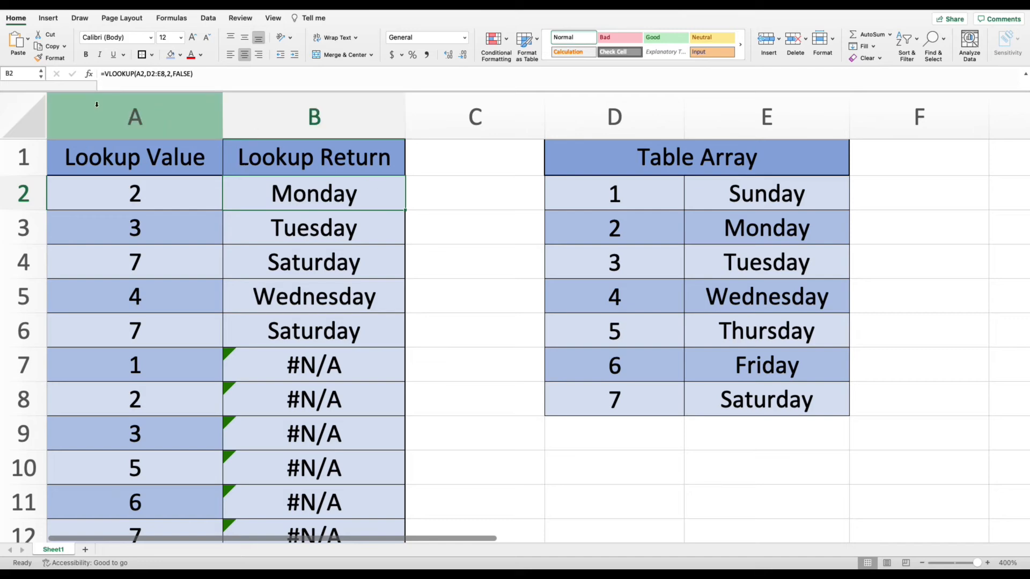
click(153, 75)
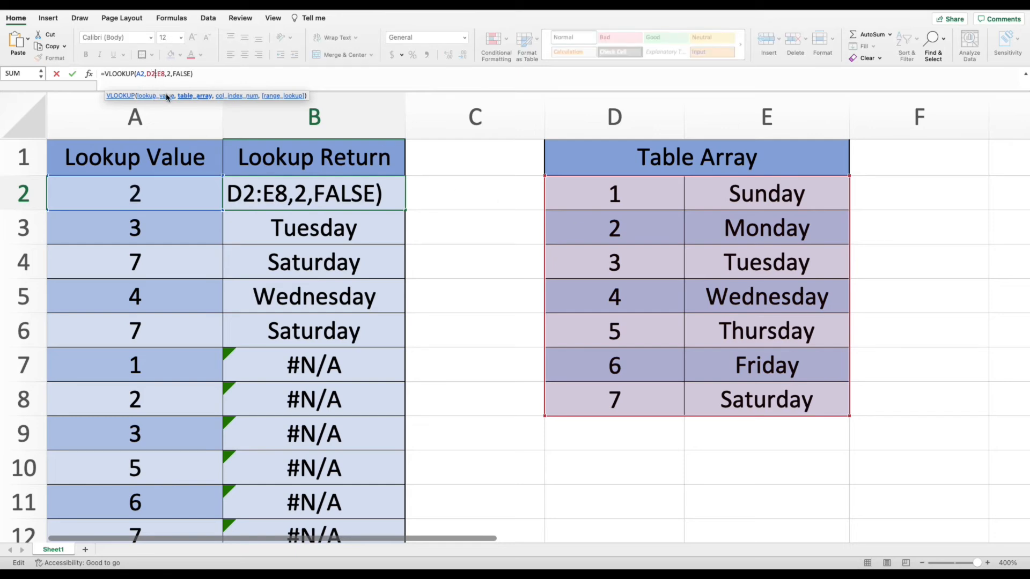
key(BackSpace)
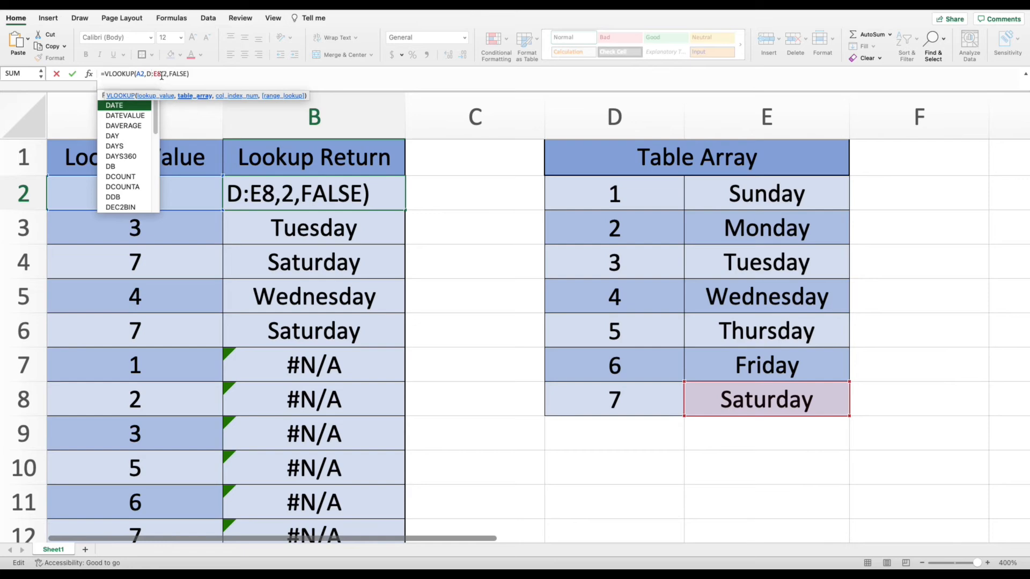
click(161, 75)
key(BackSpace)
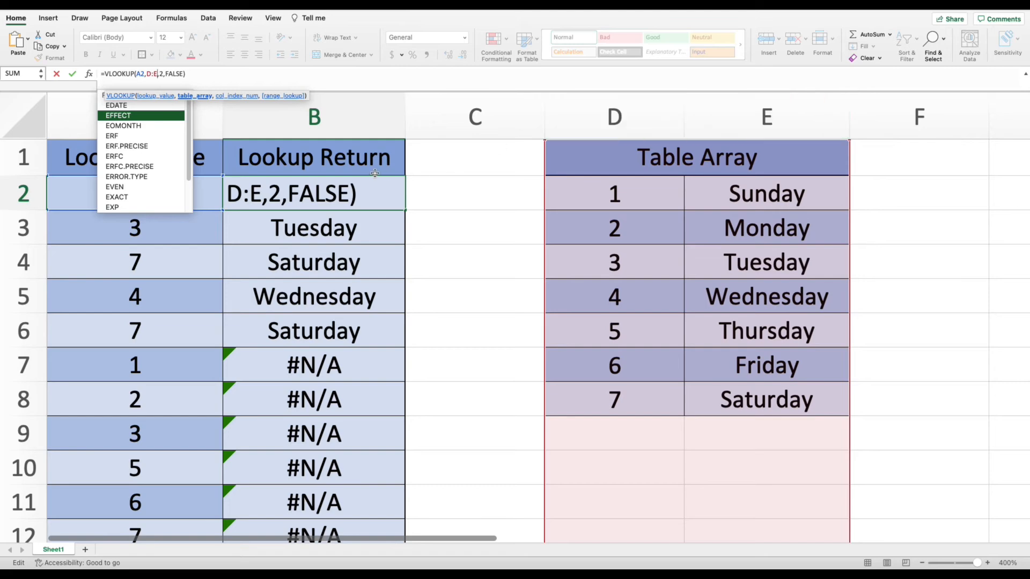
key(Return)
Fill B2's updated formula down through B12.
click(317, 200)
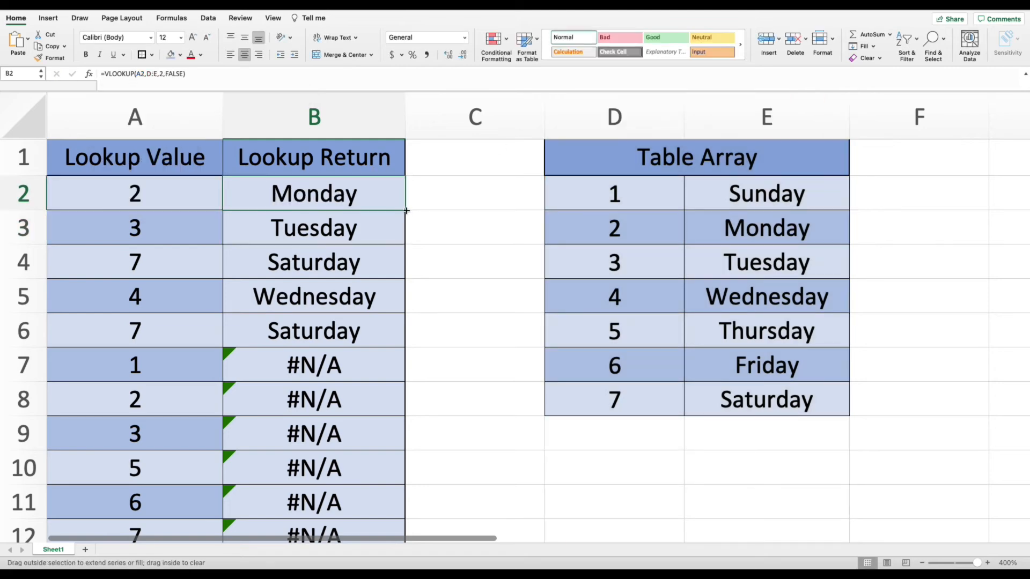
drag(406, 211, 379, 517)
scroll(379, 482, down, 2)
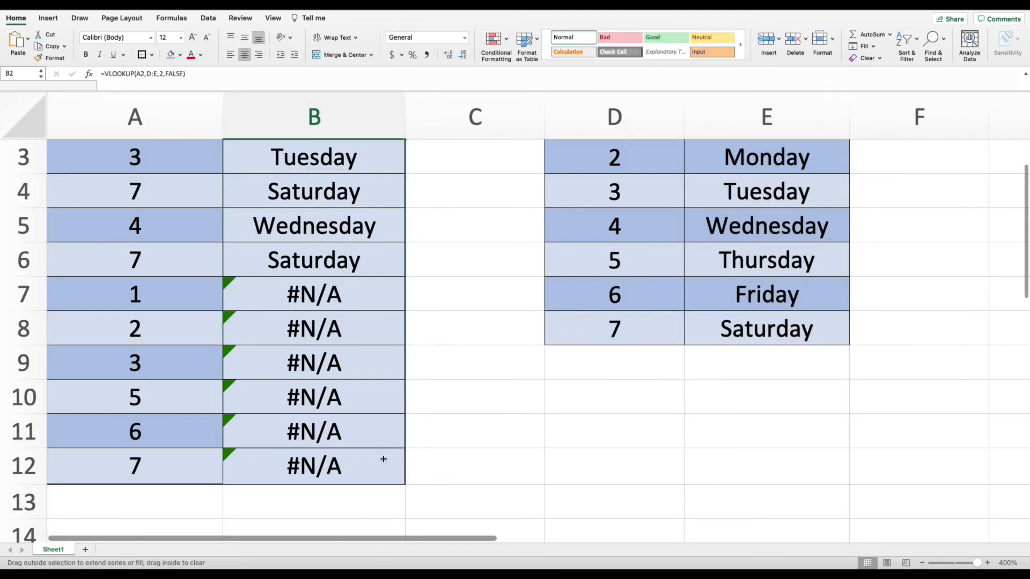
drag(384, 459, 387, 471)
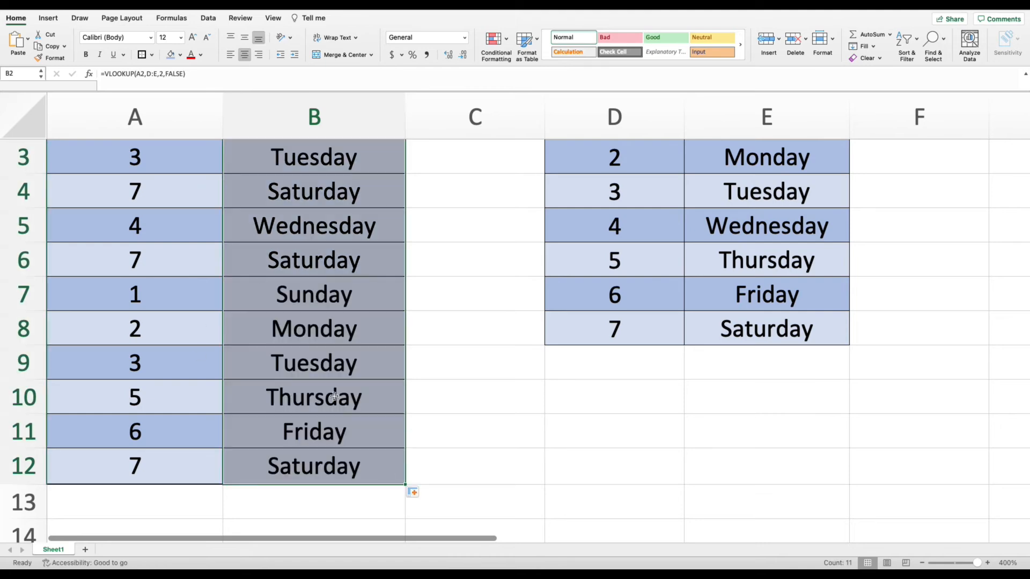
scroll(432, 368, down, 4)
click(437, 356)
scroll(436, 356, up, 6)
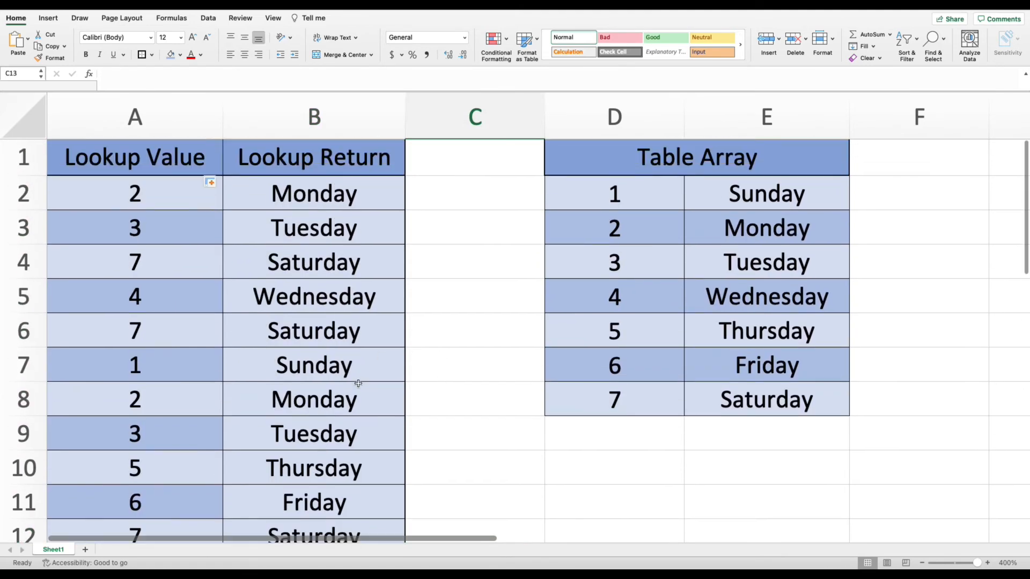
Open B10's VLOOKUP formula for inspection and leave it unchanged.
click(311, 461)
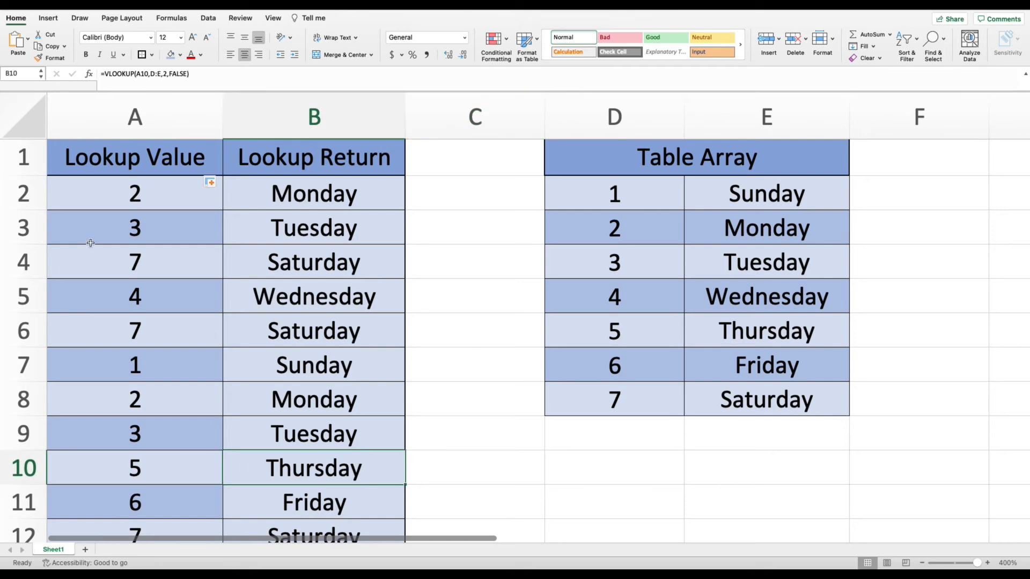
click(155, 75)
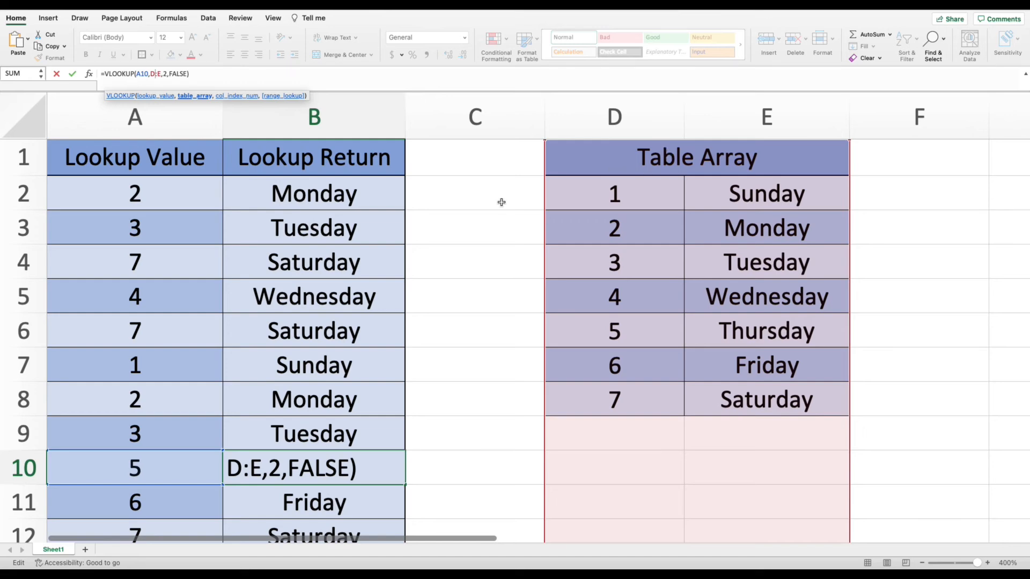
key(Return)
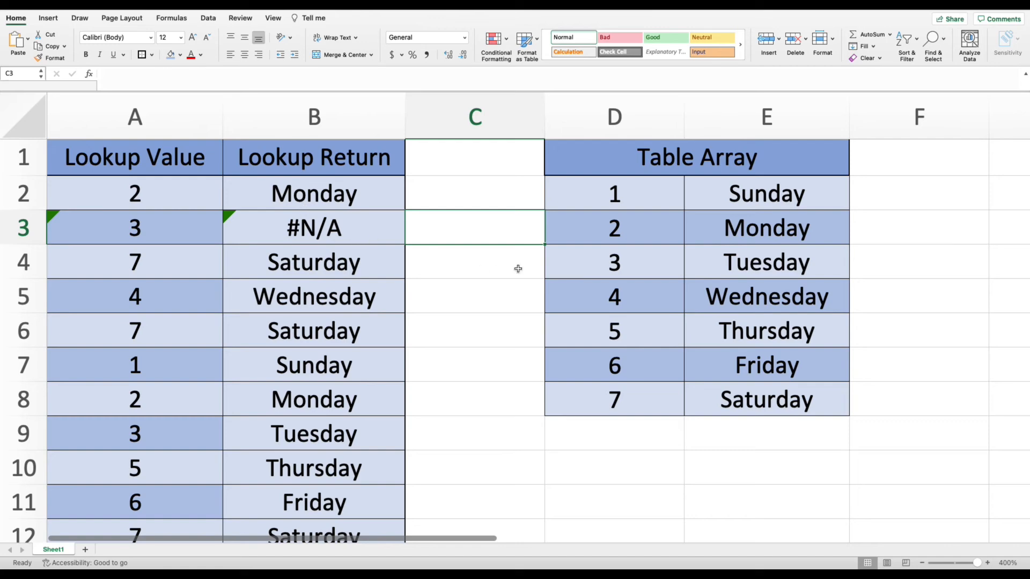
Examine B3's formula and compare the number formats of the lookup values in column A with the table array values in column D.
click(370, 219)
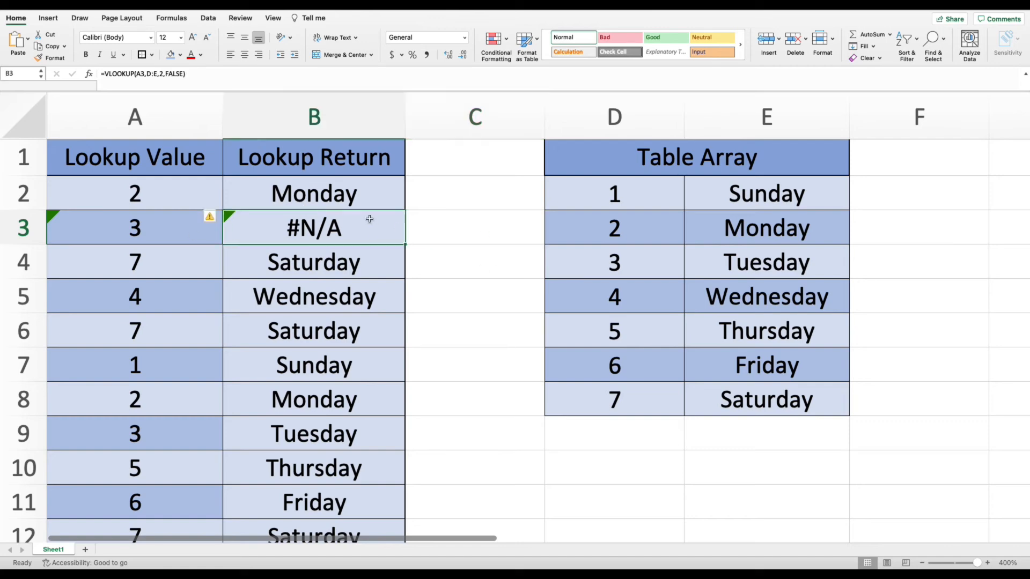
click(150, 74)
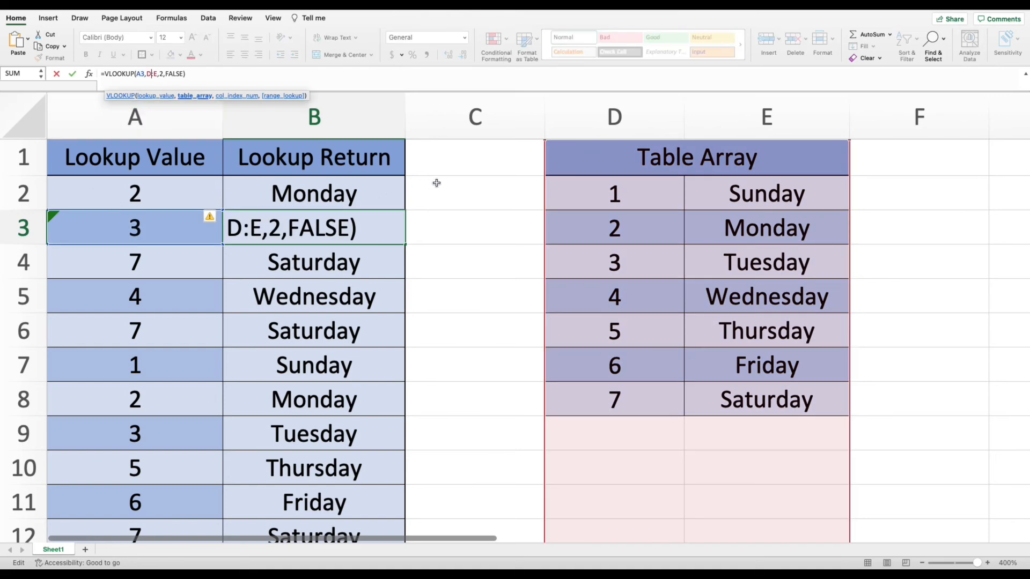
double_click(201, 221)
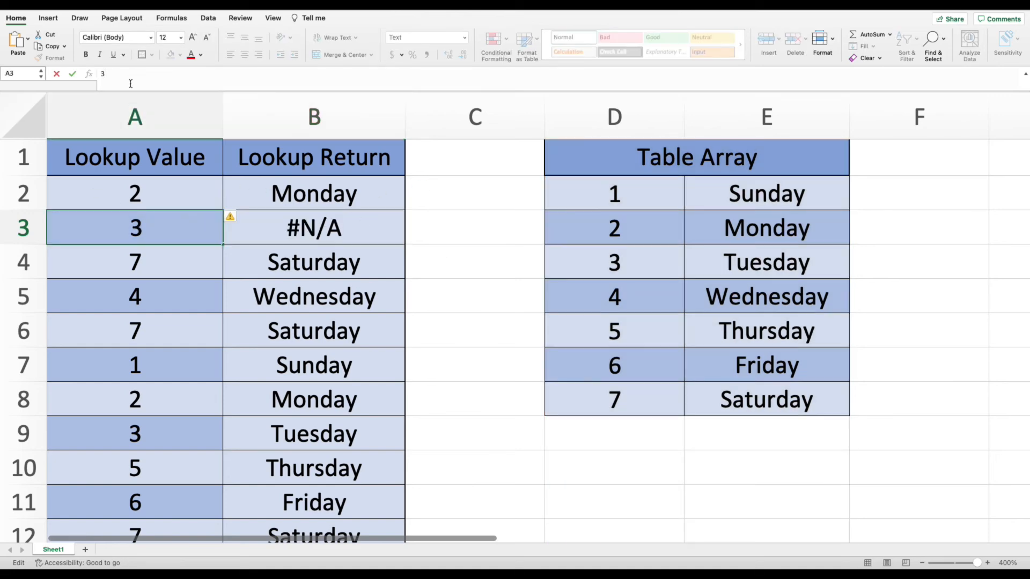
key(Return)
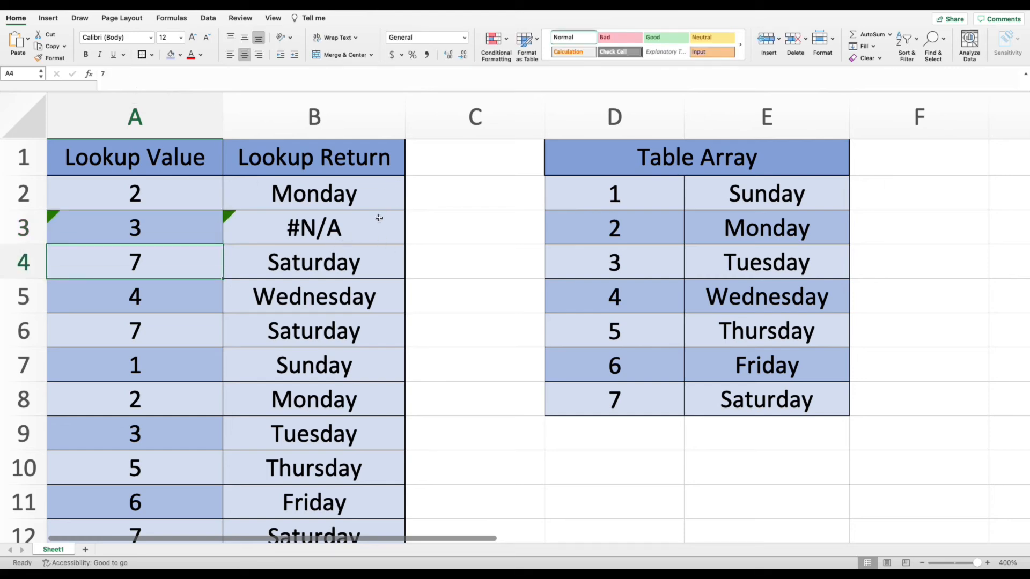
click(194, 189)
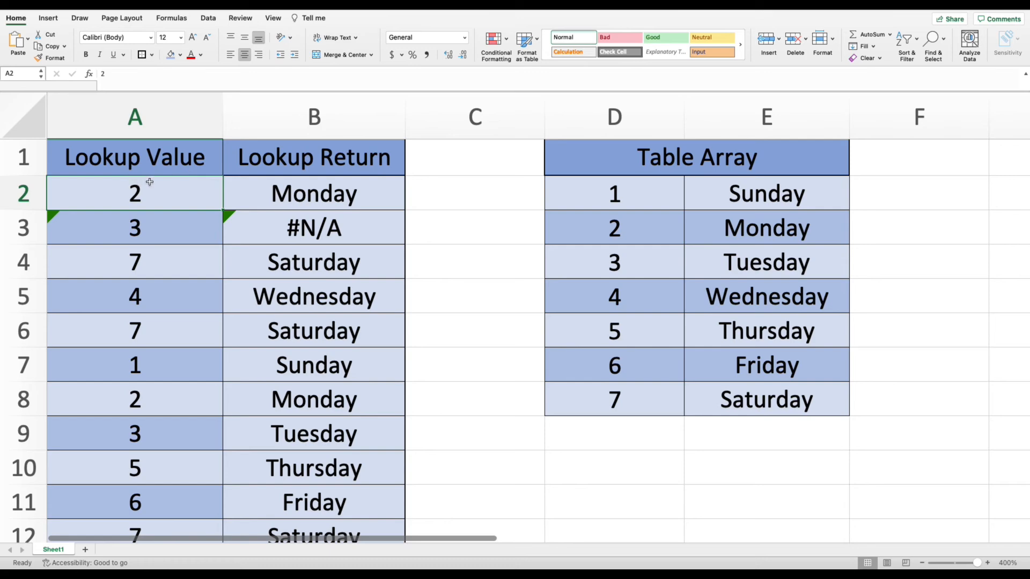
click(255, 191)
click(174, 181)
click(633, 220)
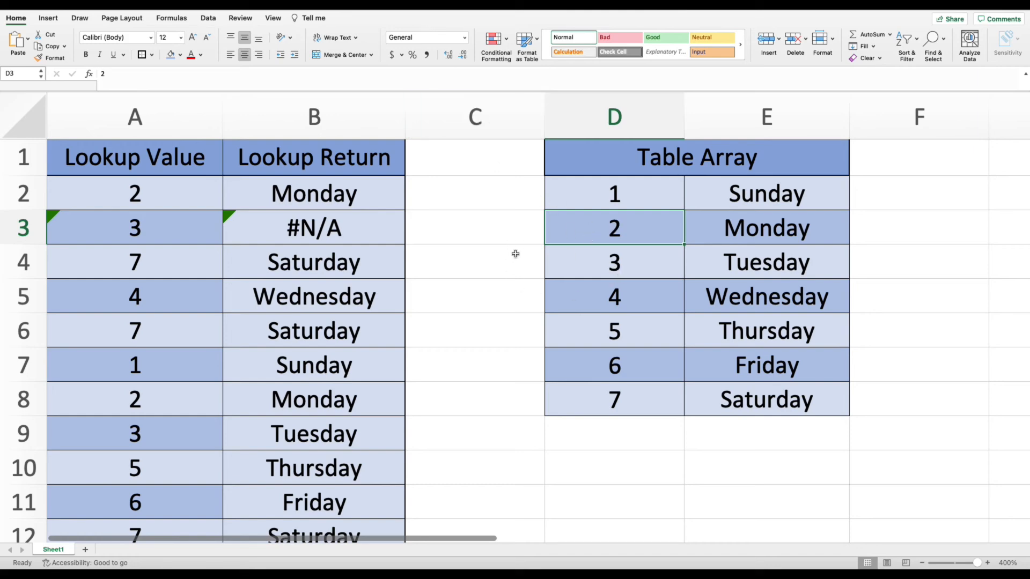
click(584, 256)
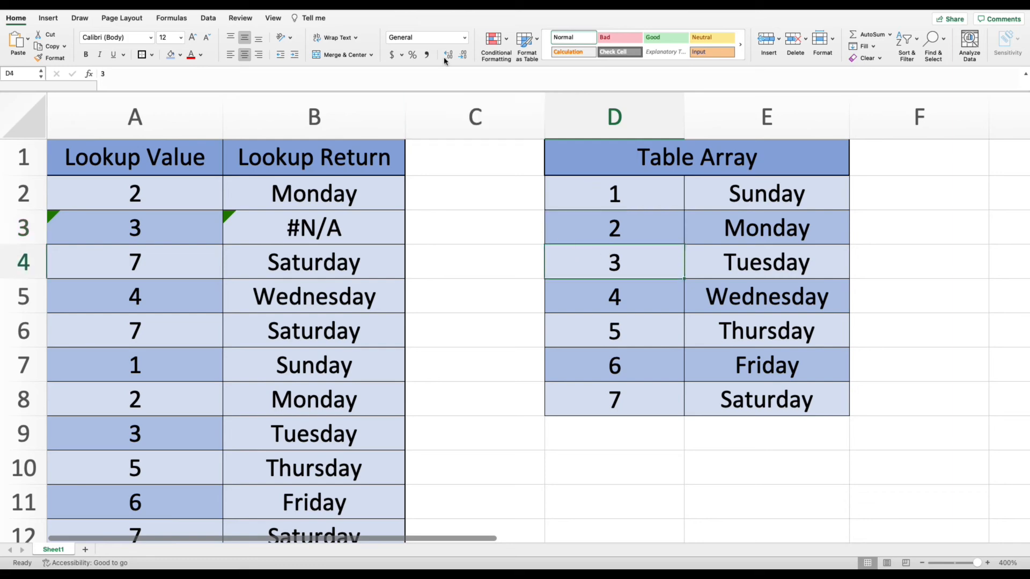
click(129, 225)
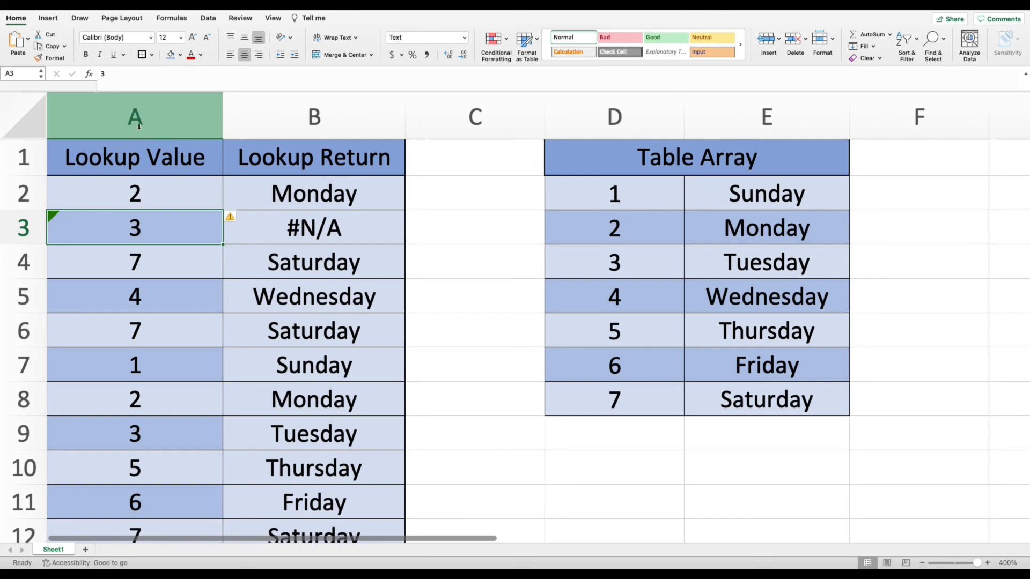
Set the number format of the whole column A to General.
click(102, 115)
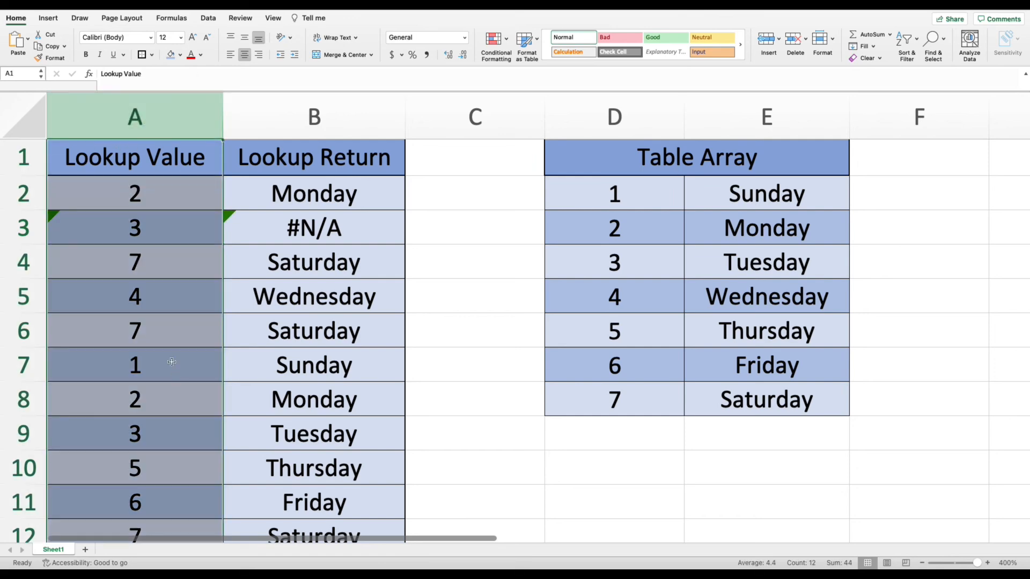
click(465, 37)
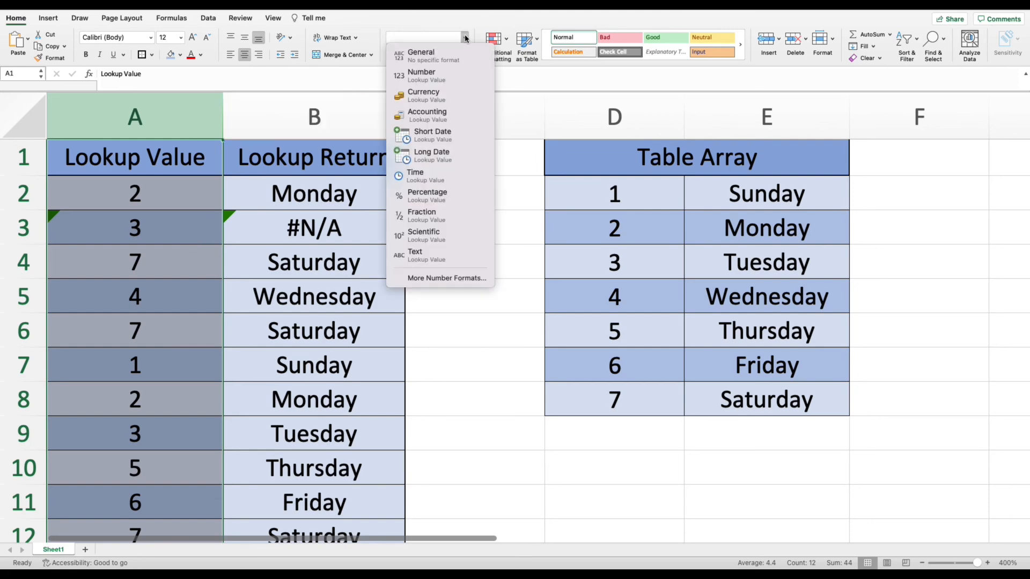
click(427, 59)
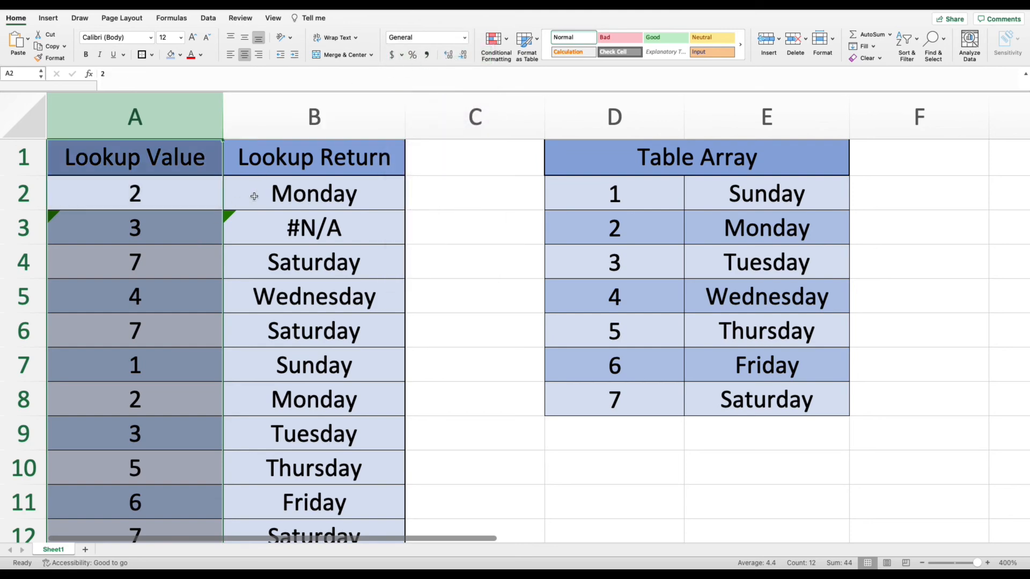
Re-enter A3's value 3 so it is stored as a number.
click(338, 226)
click(161, 230)
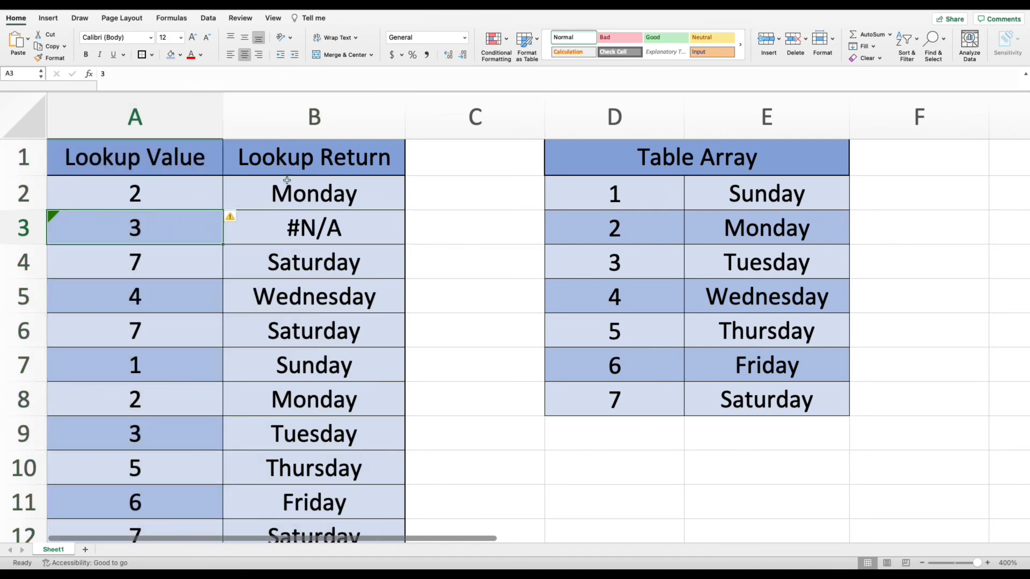
click(112, 76)
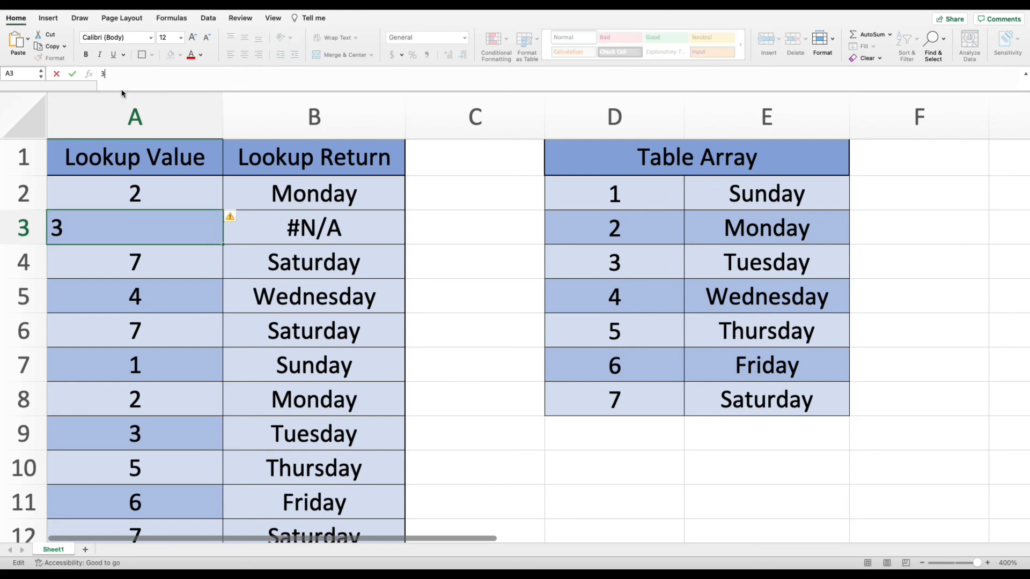
key(Return)
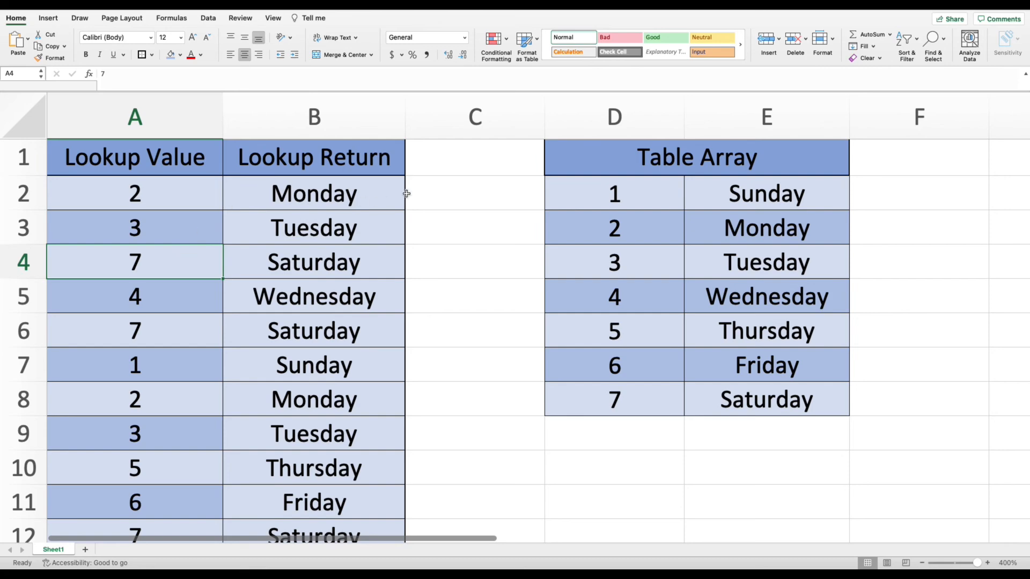
Check the lookup results and formulas in B6 and B3.
click(182, 233)
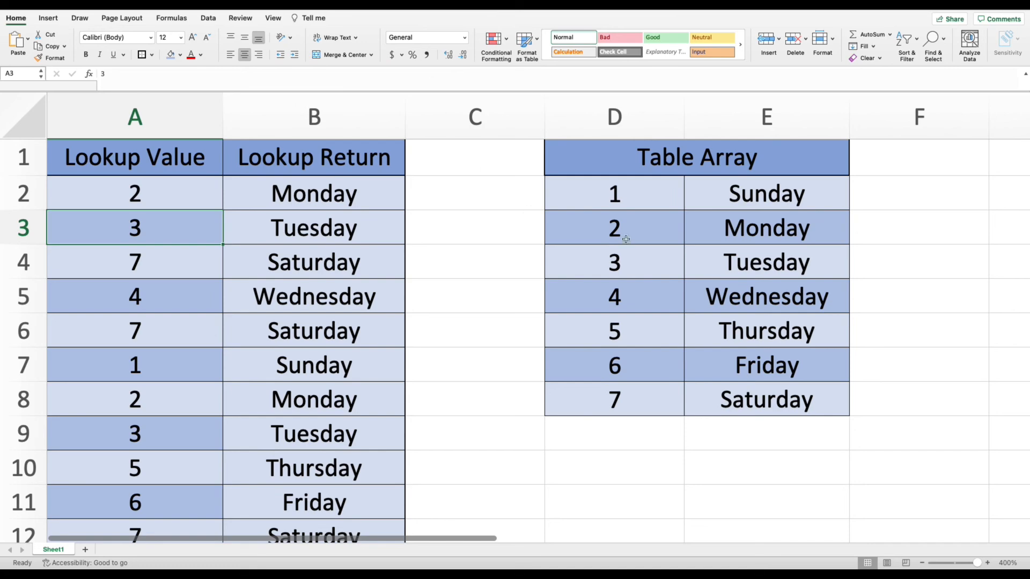
click(301, 318)
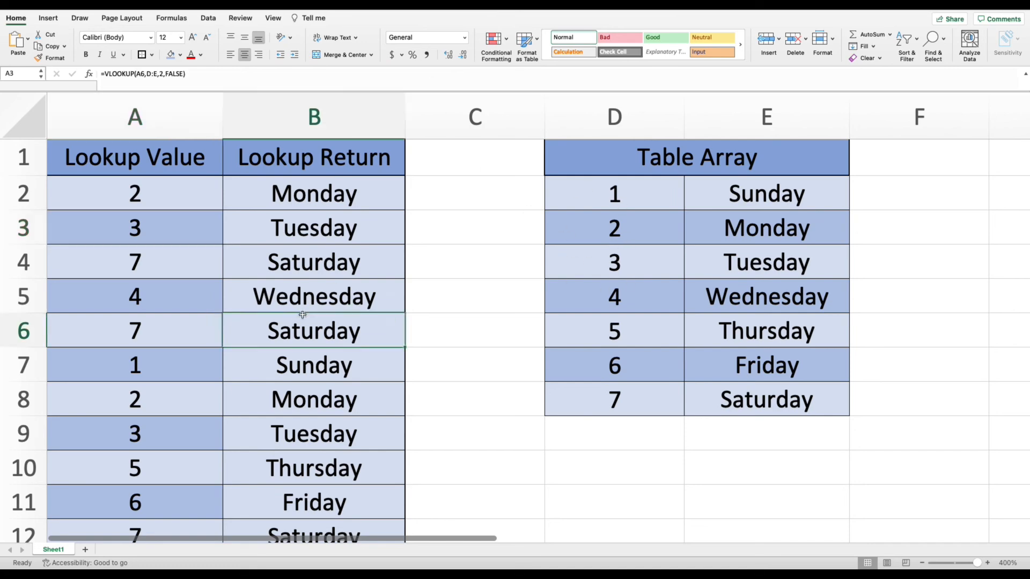
click(233, 234)
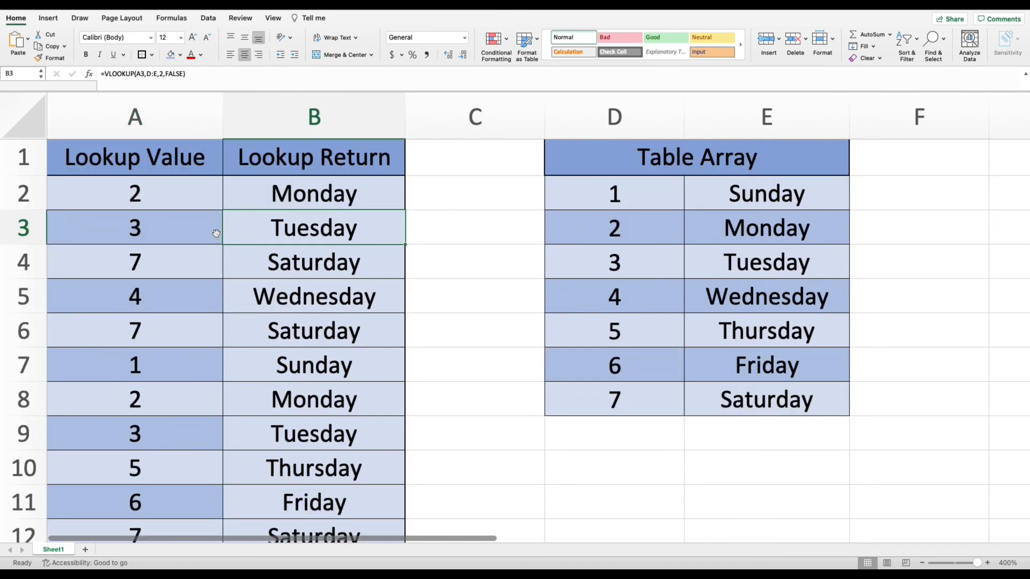